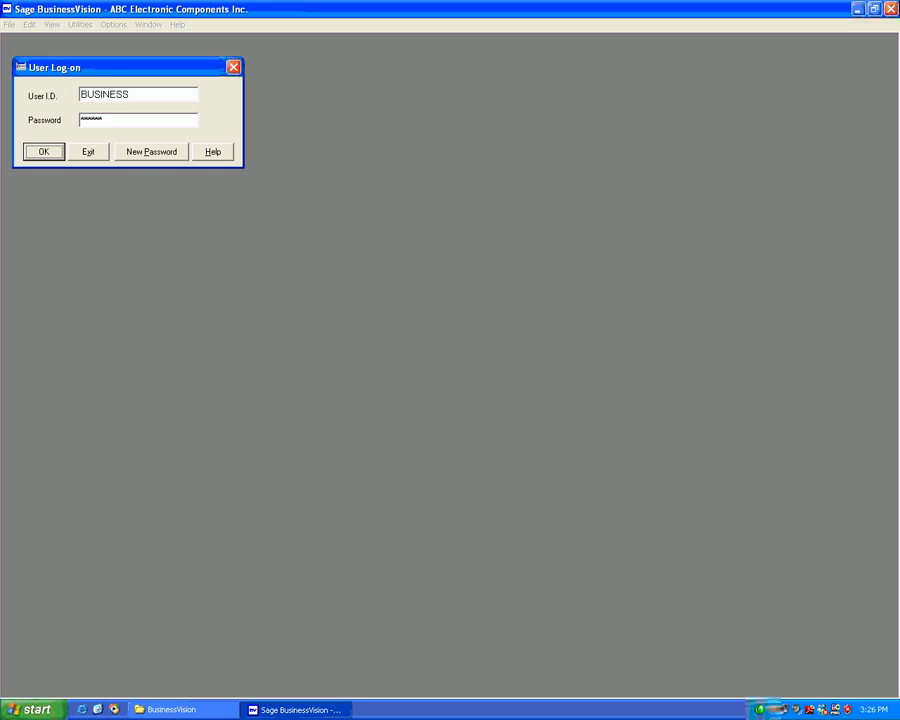
Log on for 10/18/02 and open a blank Sales Tax Details record from Edit > Sales Taxes.
key("Return")
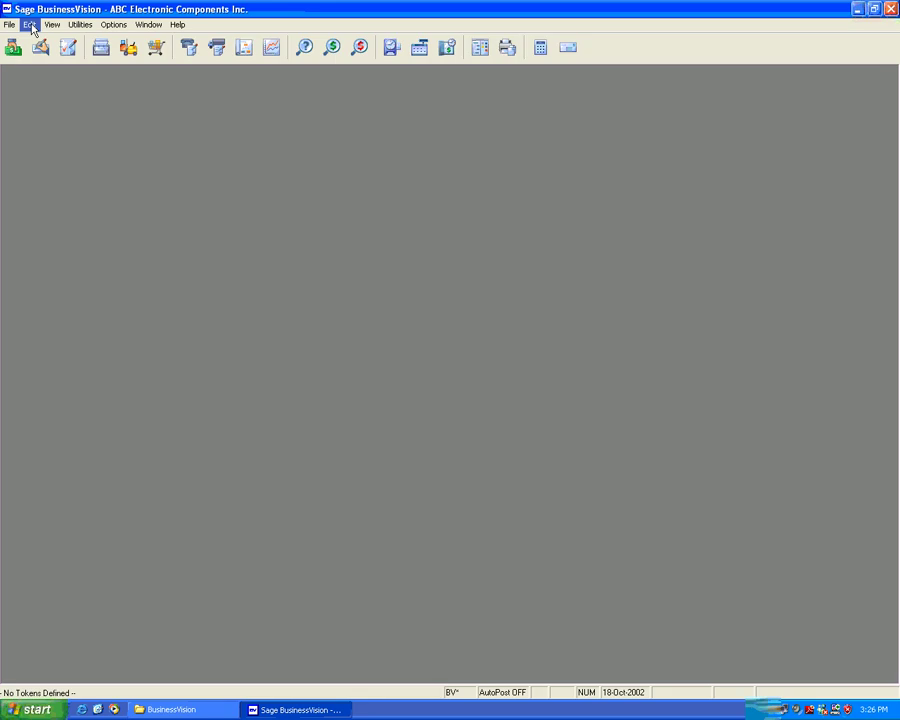
left_click(30, 25)
left_click(70, 231)
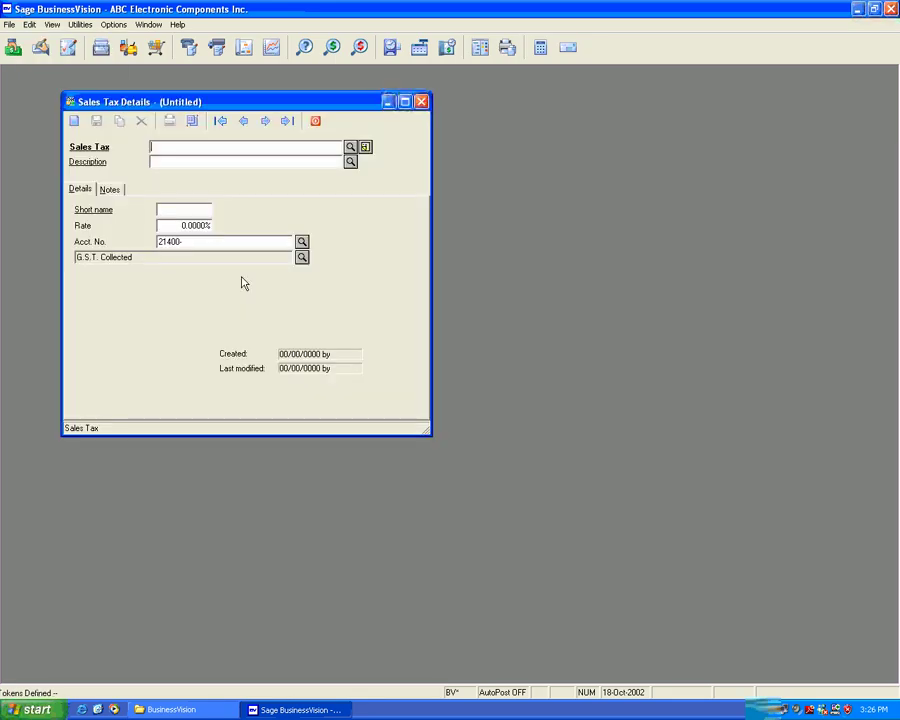
left_click(351, 147)
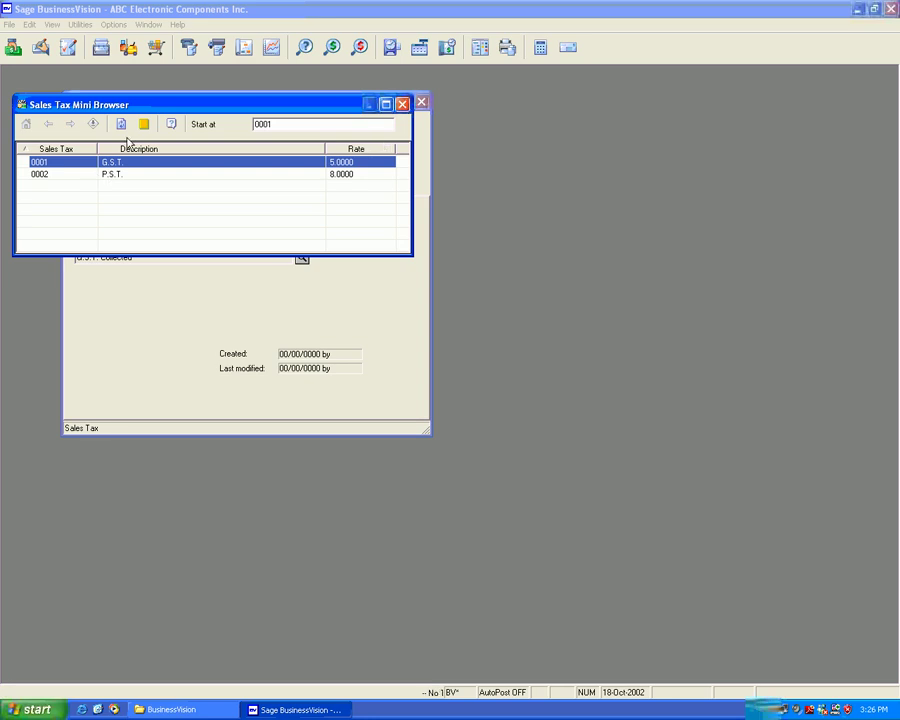
left_click(402, 104)
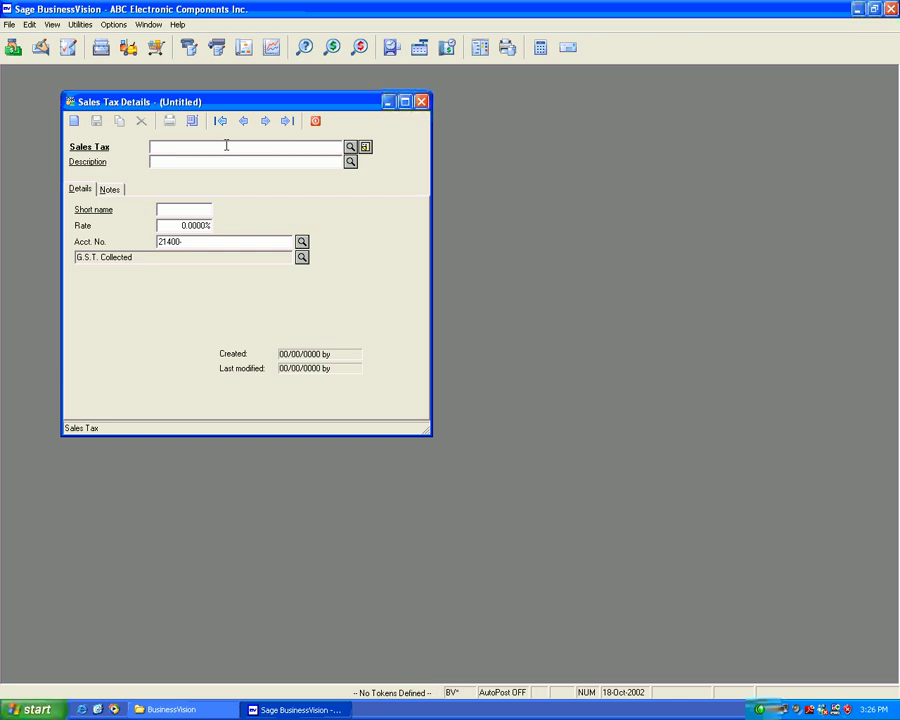
Create sales tax code 0003 with description HST and short name H.S.T.
type("0001")
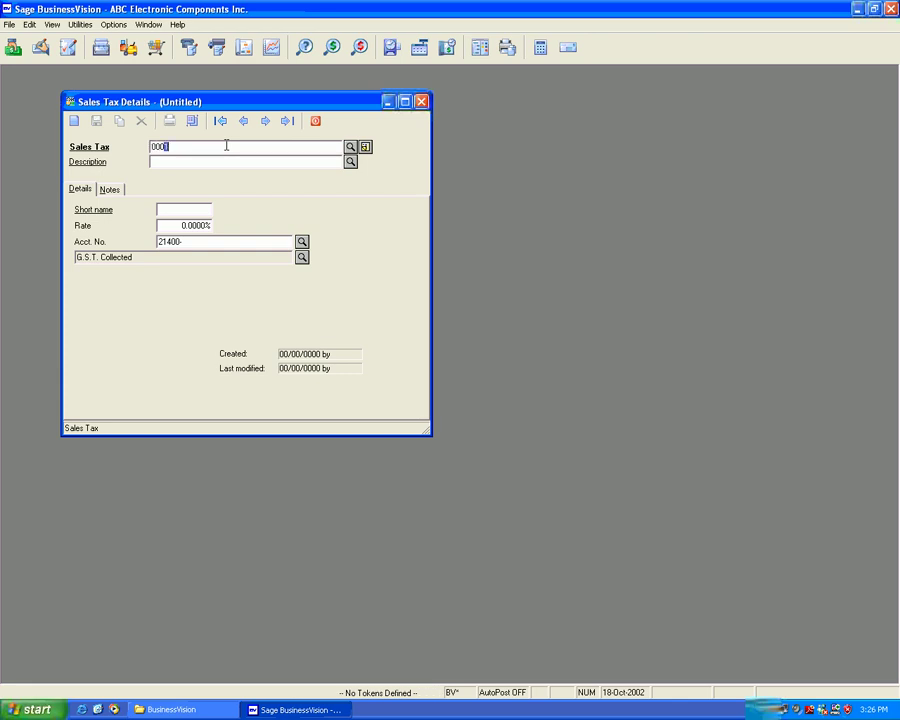
type("3")
key("Tab")
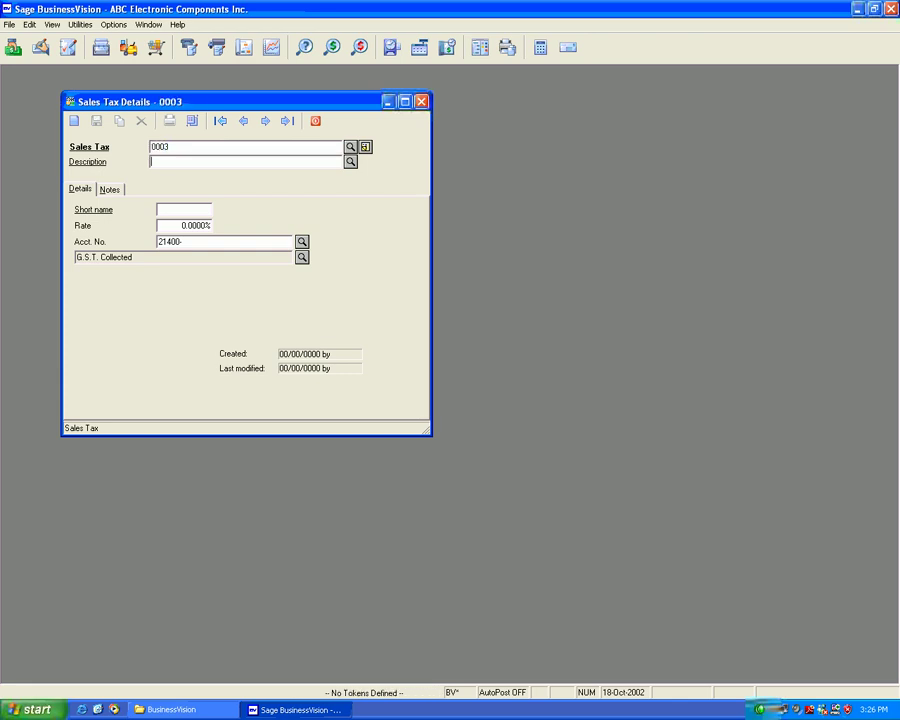
type("HST")
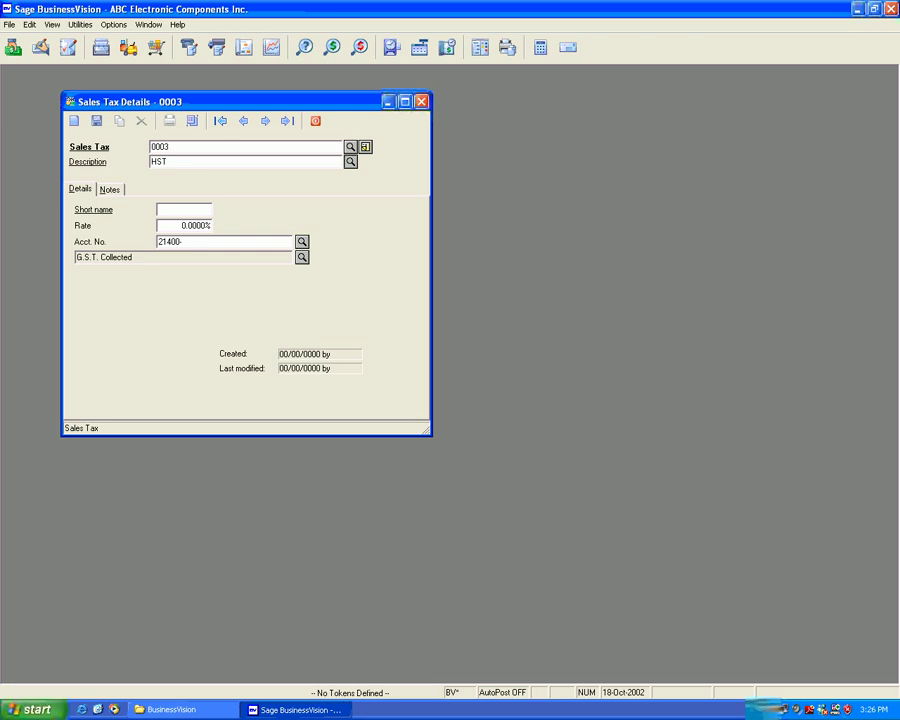
left_click(198, 225)
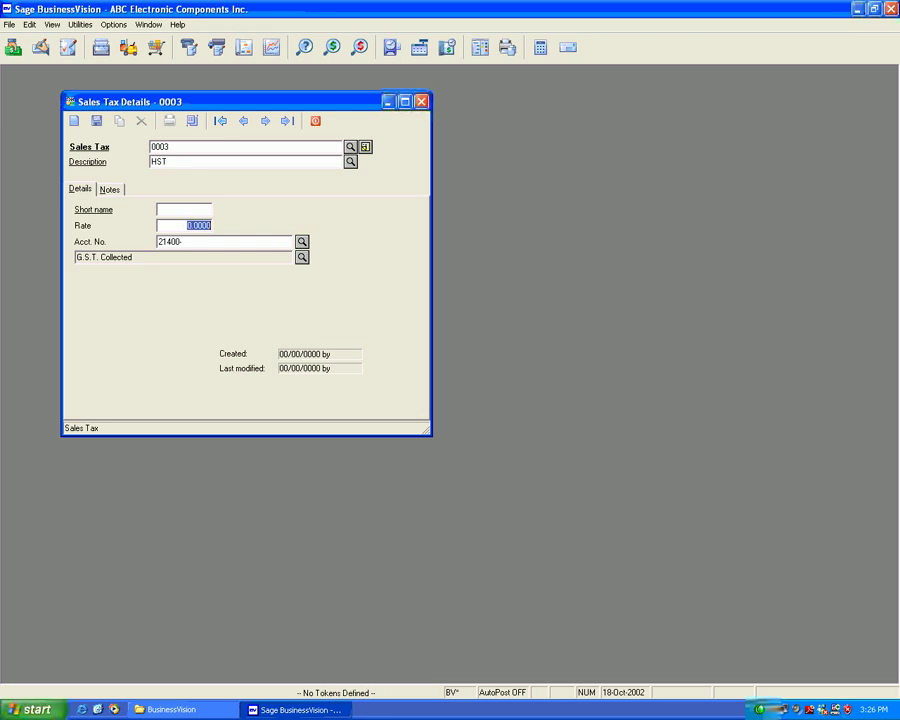
left_click(184, 209)
type("H.S")
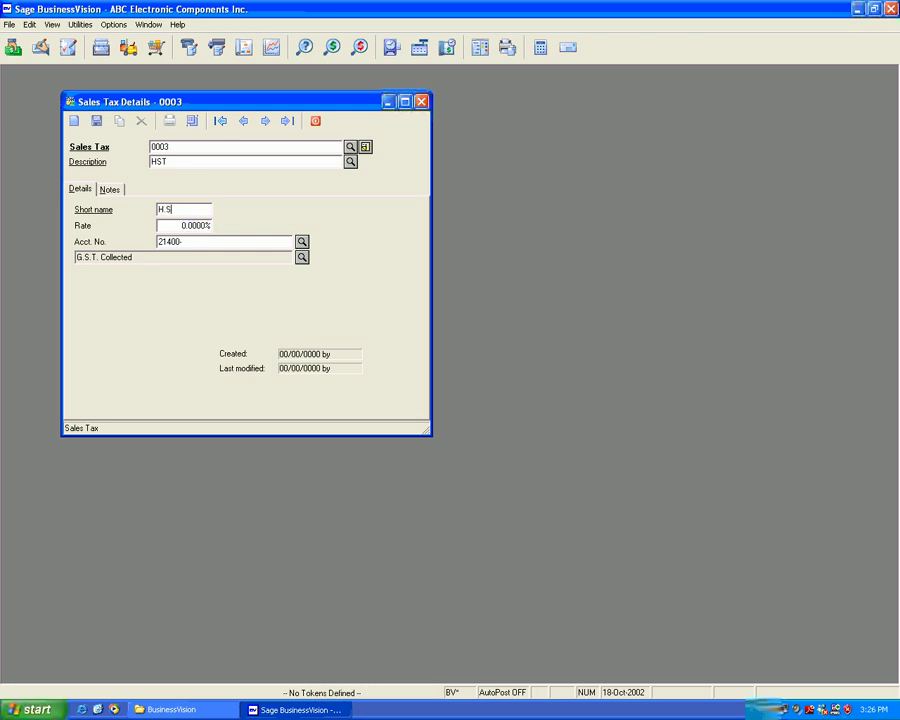
type(".T")
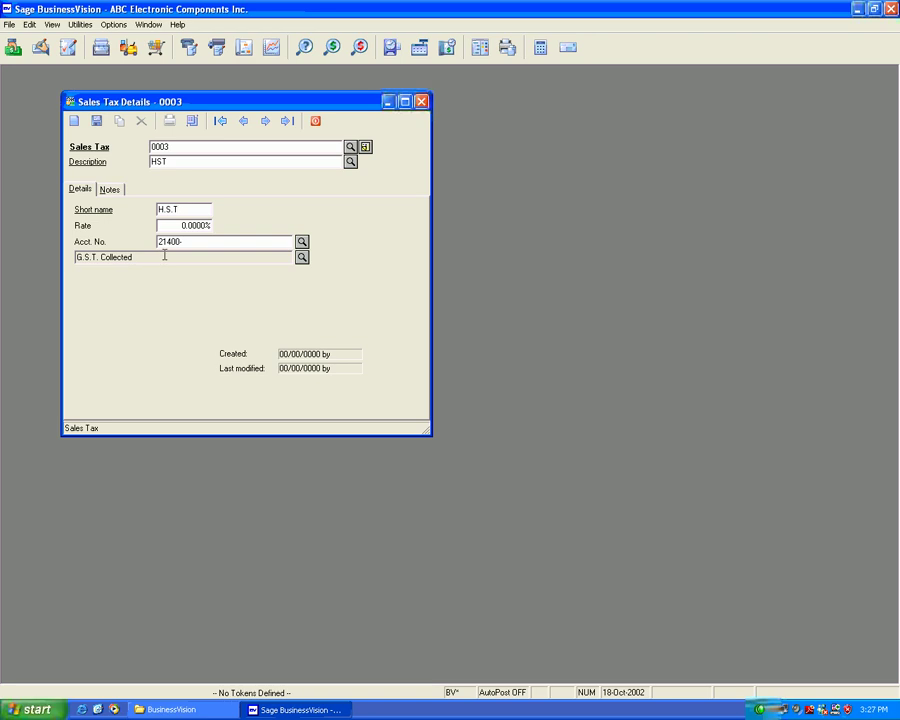
Keep account 21400- from the lookup, then close sales tax 0003 and save its changes.
left_click(301, 242)
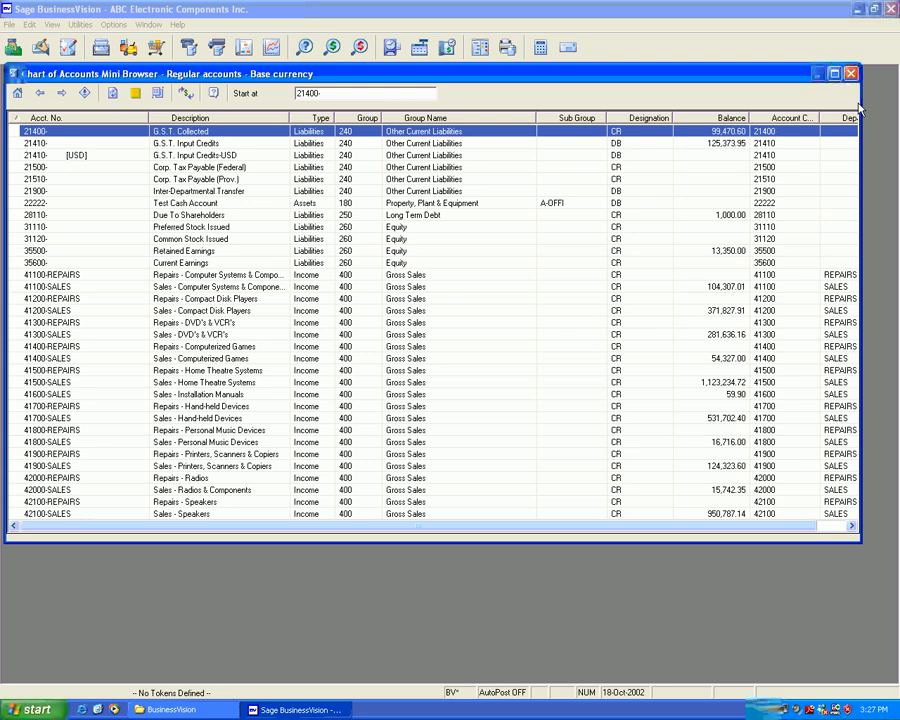
left_click(850, 73)
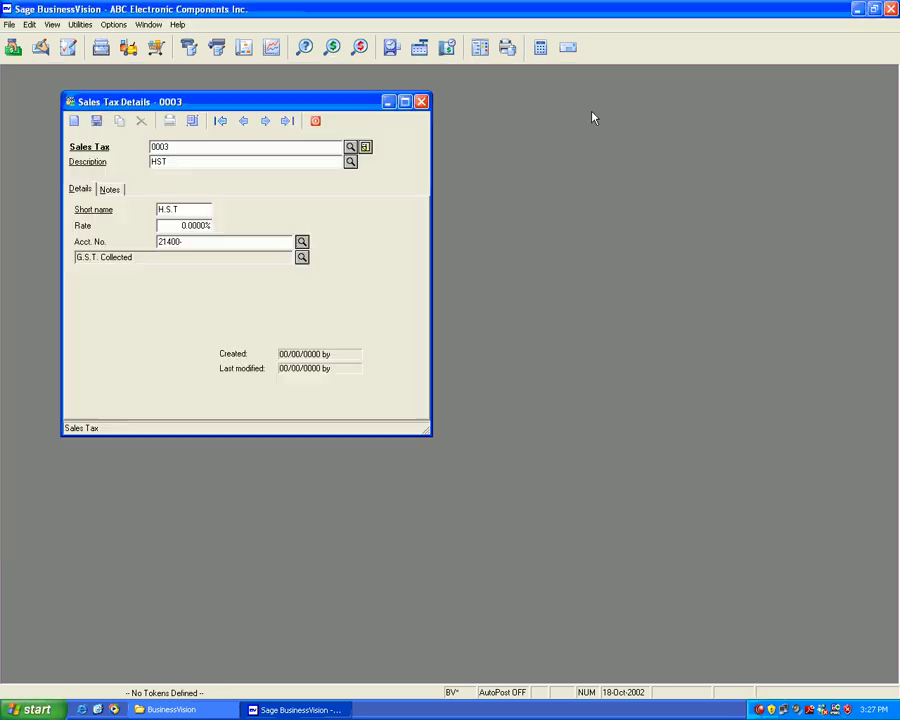
left_click(421, 102)
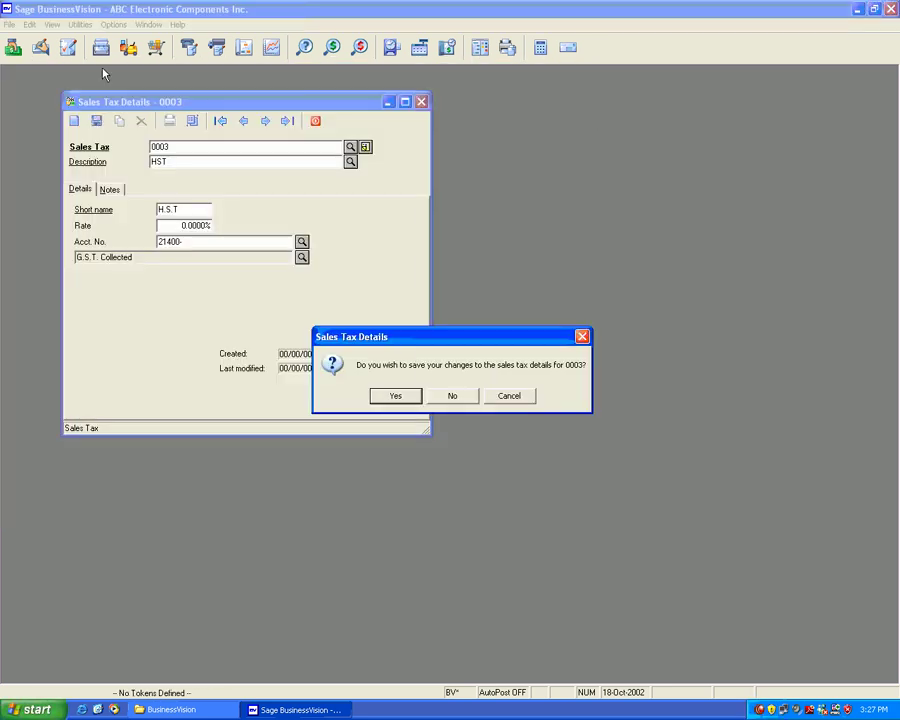
left_click(396, 396)
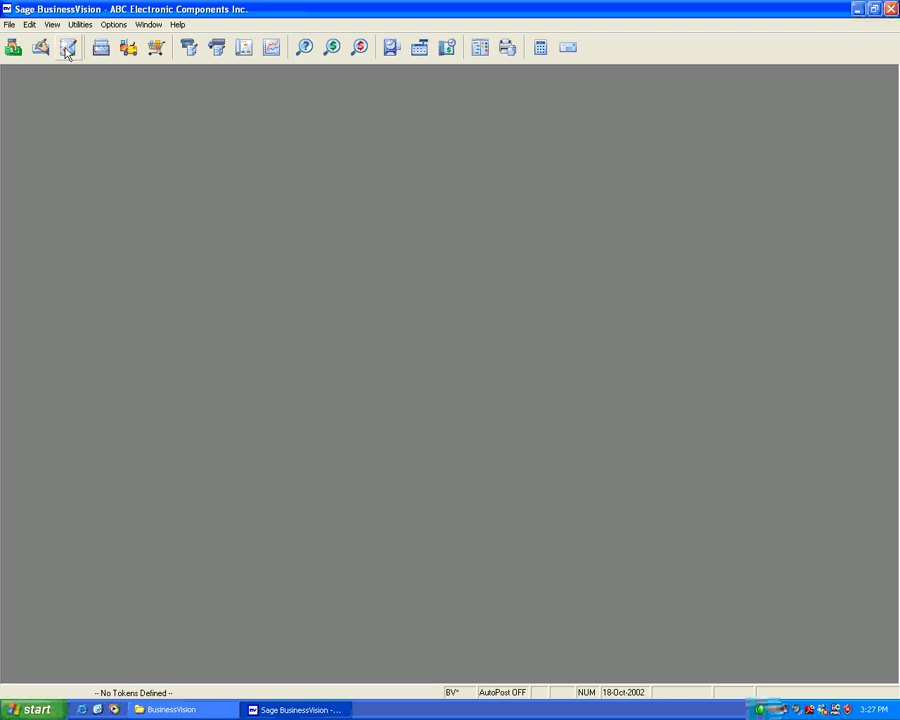
Start a new general ledger account 21411- by changing the loaded 21410- account number.
left_click(67, 47)
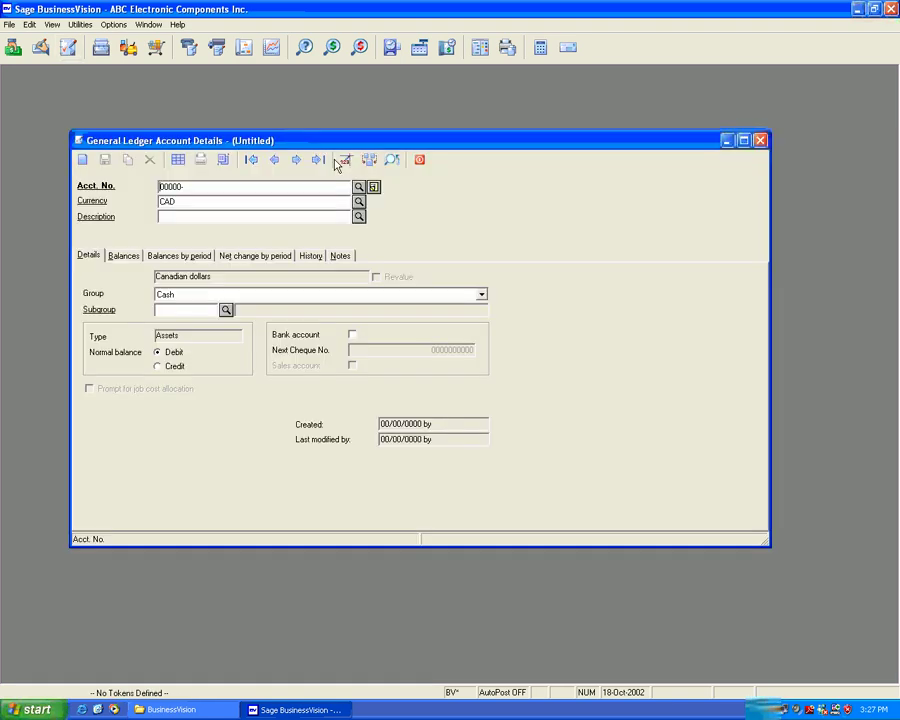
type("21110")
type("21410")
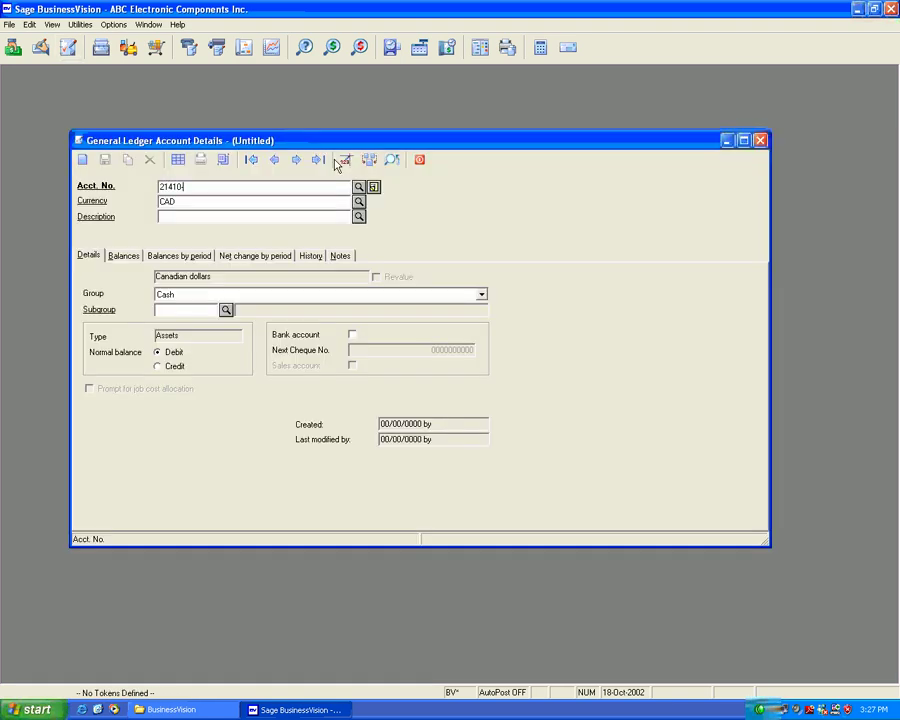
key("Tab")
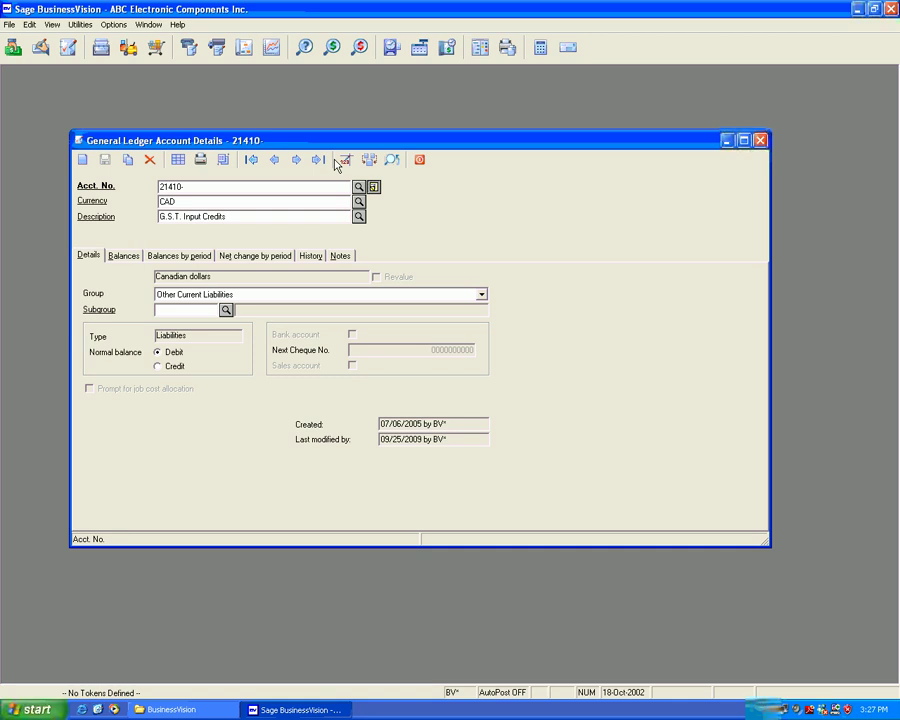
double_click(286, 186)
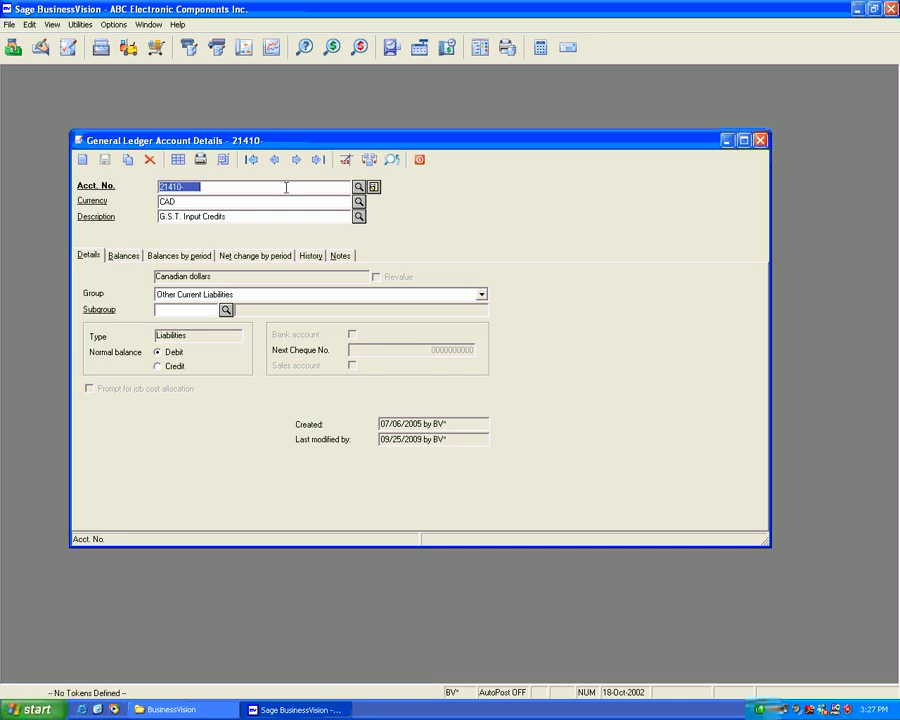
left_click(286, 187)
type("11")
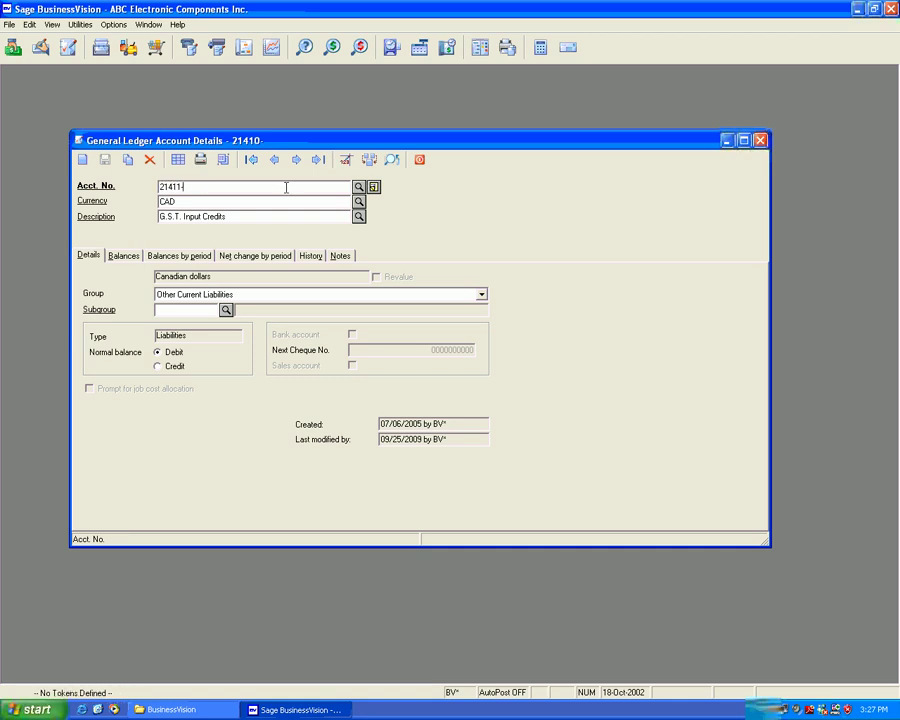
key("Tab")
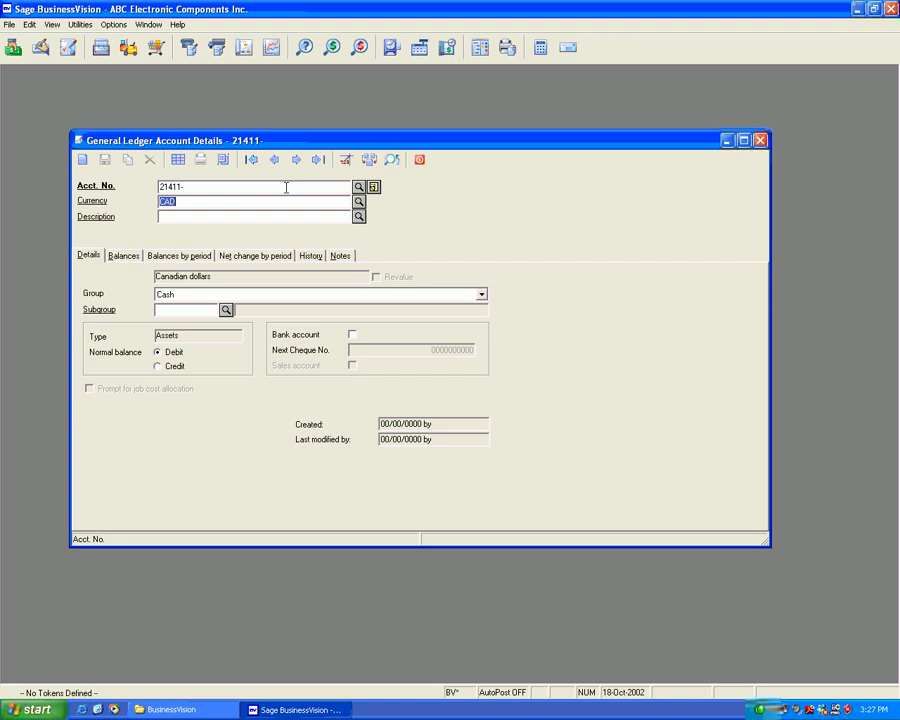
Describe the account as 'HST Account' and assign it to the Other Current Liabilities group.
key("Tab")
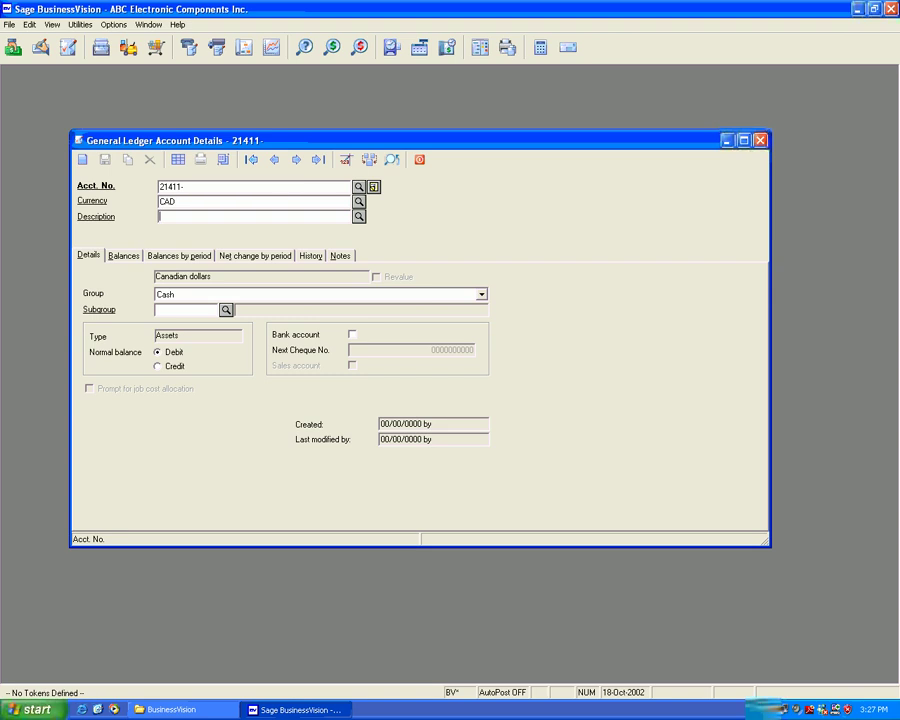
type("HST ")
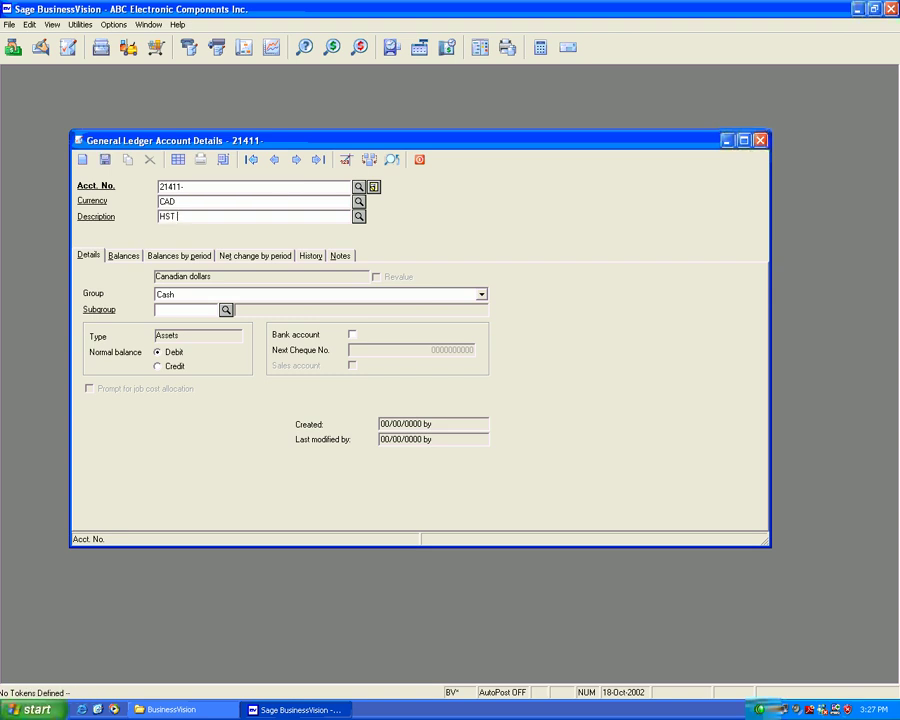
type("Account")
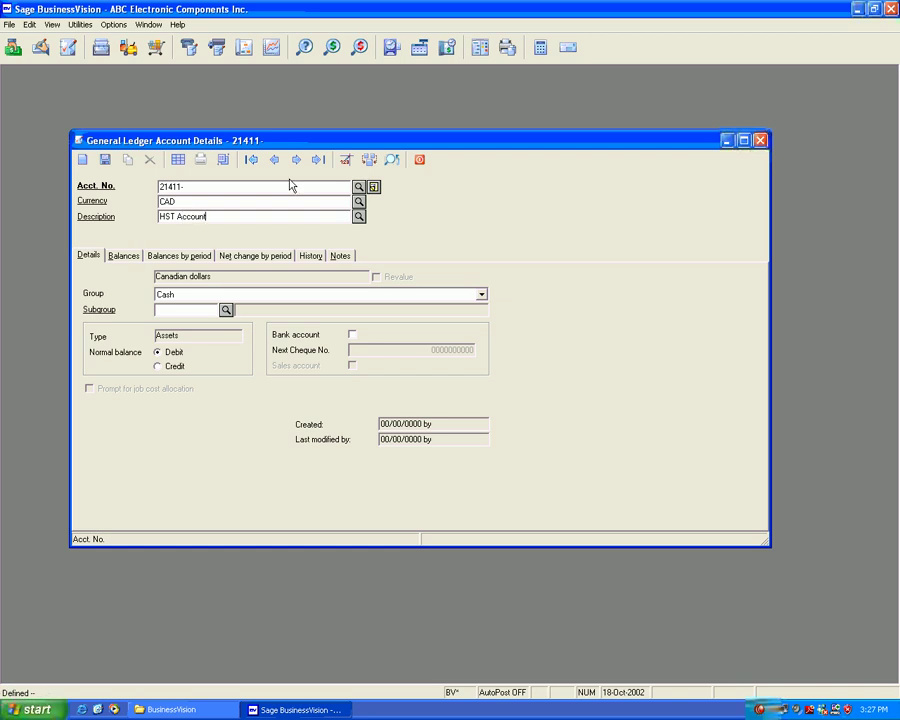
left_click(481, 294)
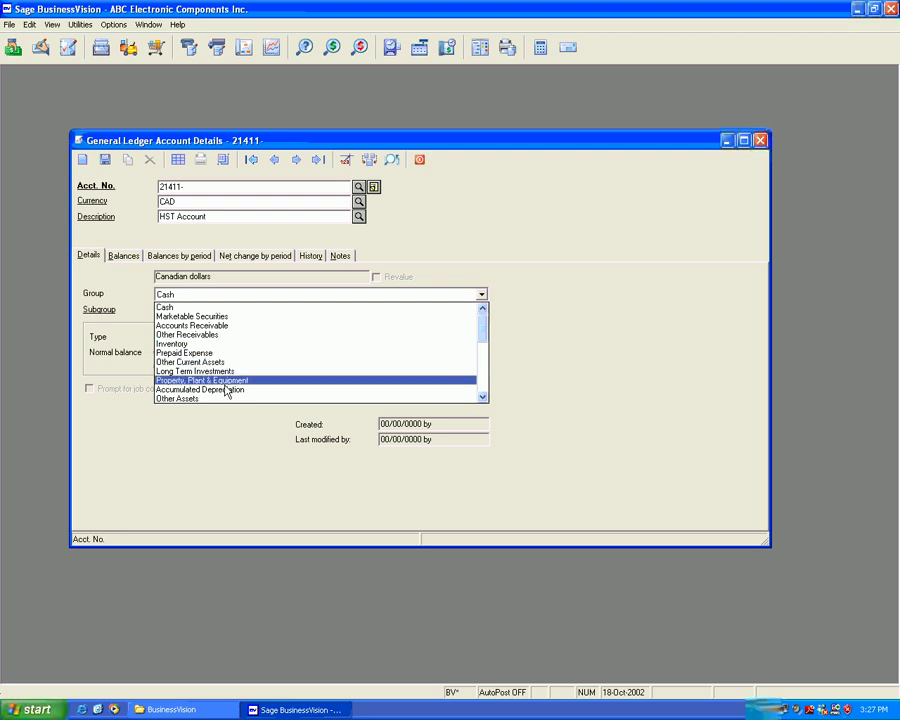
scroll(228, 394, "down", 2)
scroll(229, 396, "down", 1)
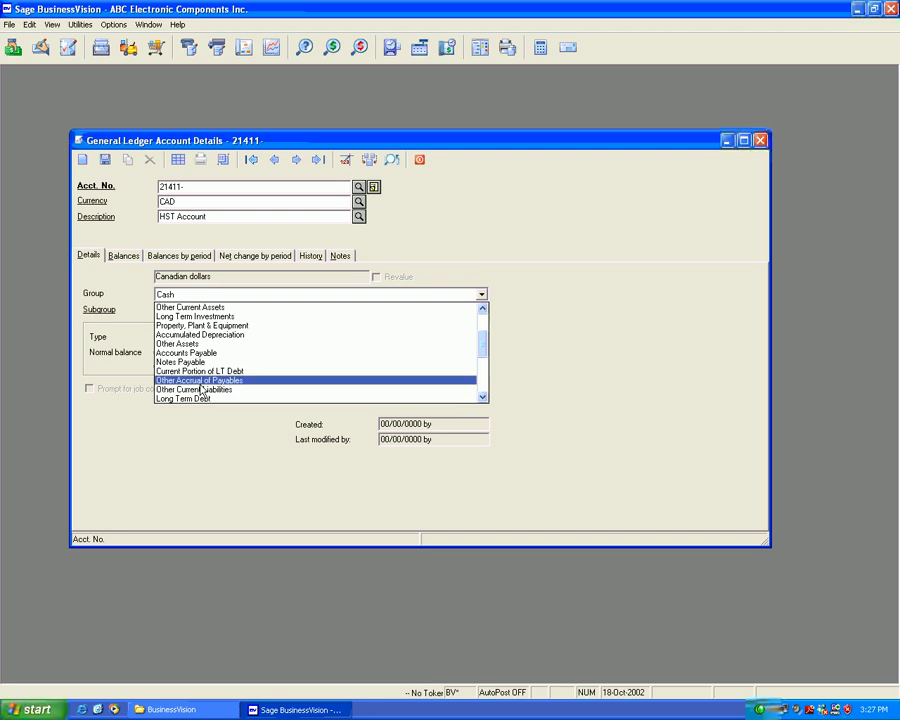
left_click(203, 390)
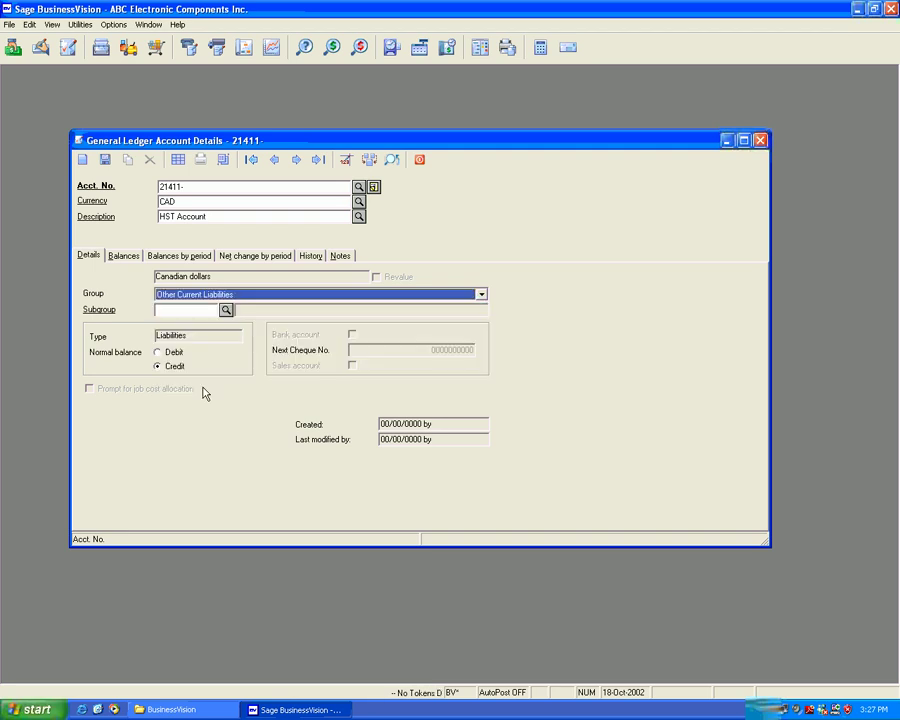
Save account 21411- and add its new segment 21411 described as 'HST Account'.
left_click(104, 161)
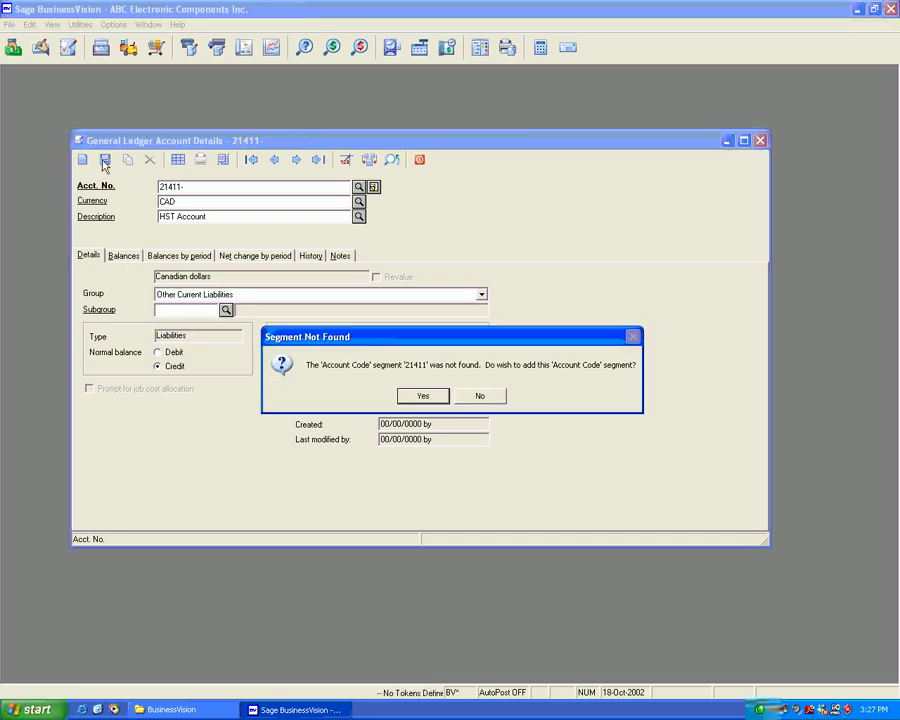
left_click(421, 396)
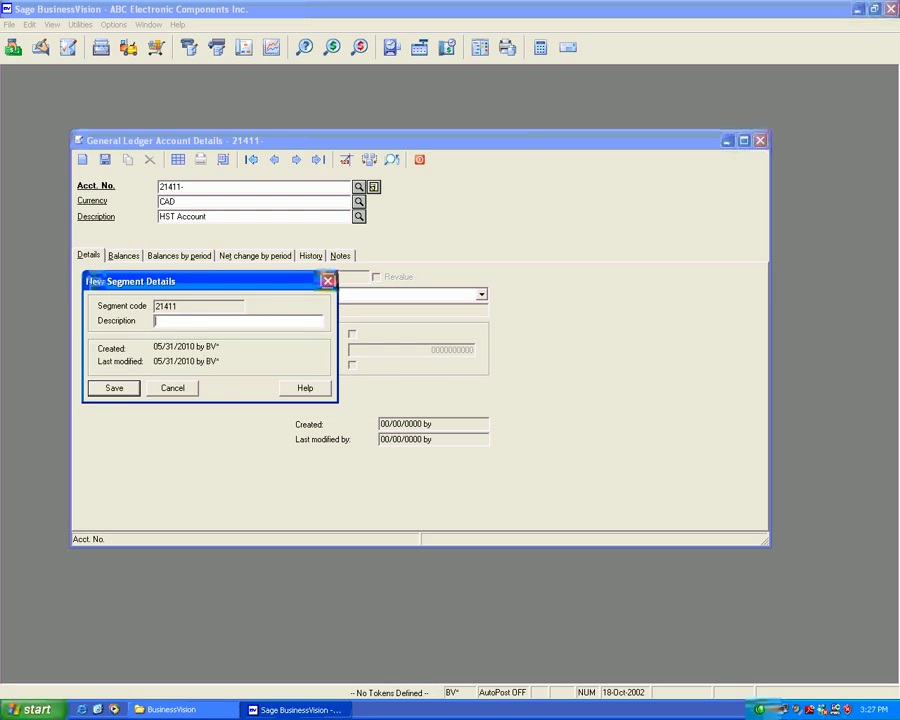
type("HST Accoun")
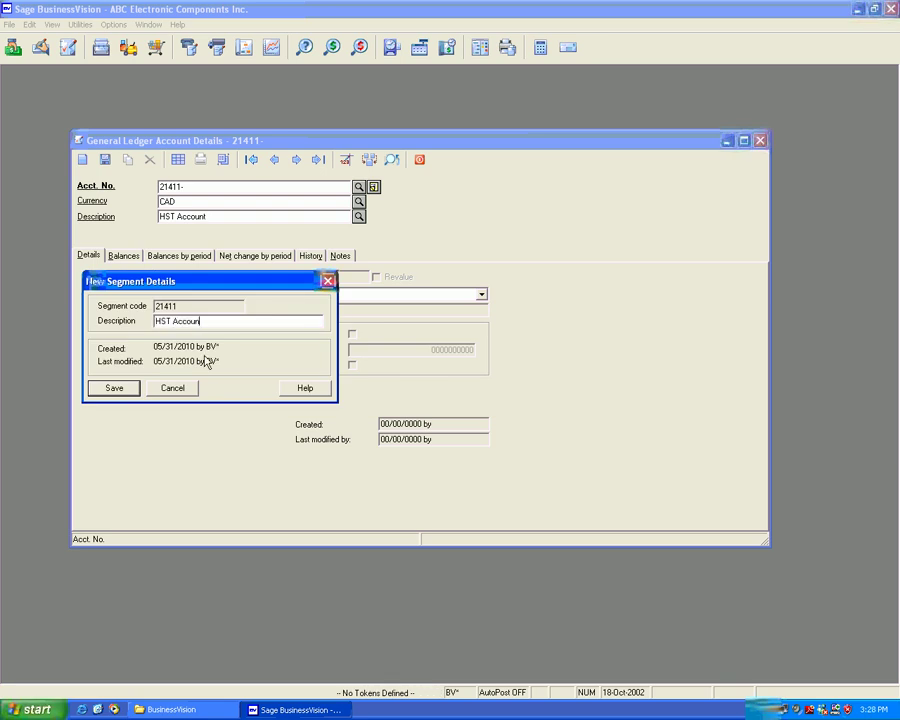
type("t")
left_click(114, 390)
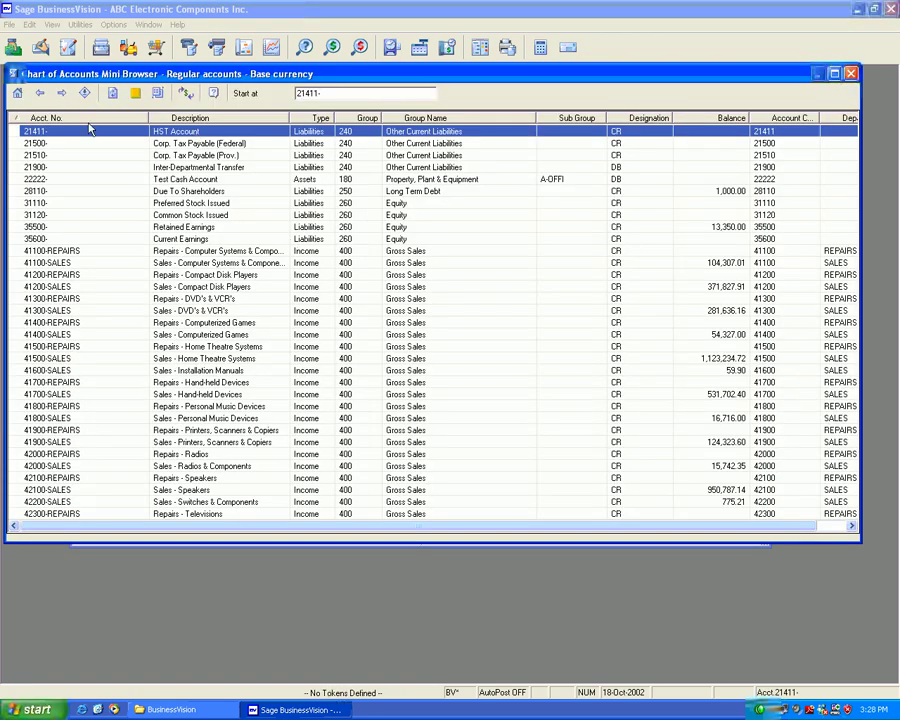
Review accounts 21410 G.S.T. Input Credits and 21300 Provincial Sales Tax Payable in the browser.
key("Page_Up")
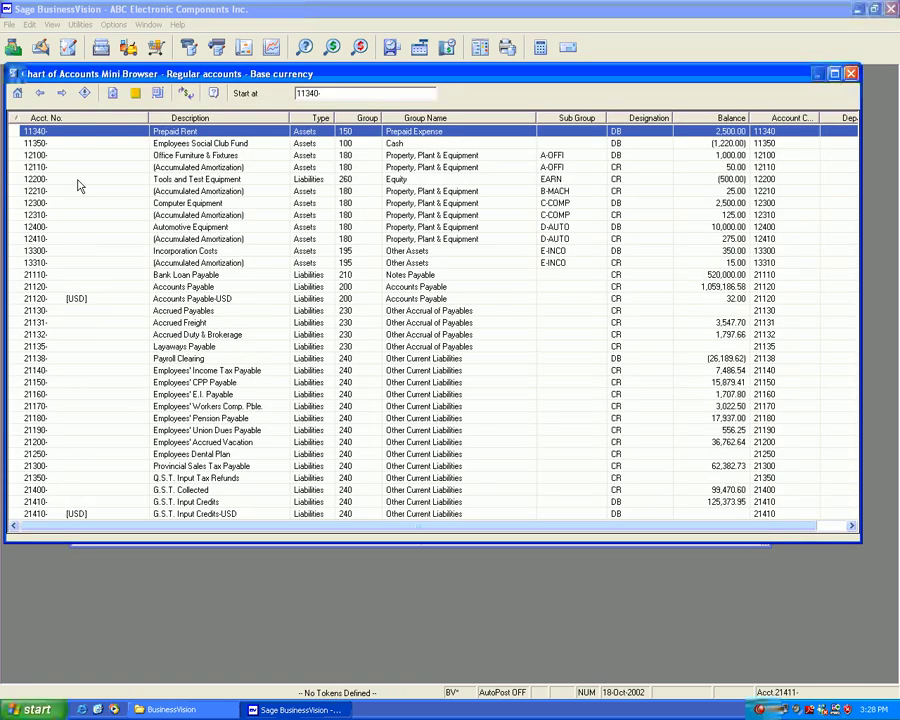
left_click(213, 502)
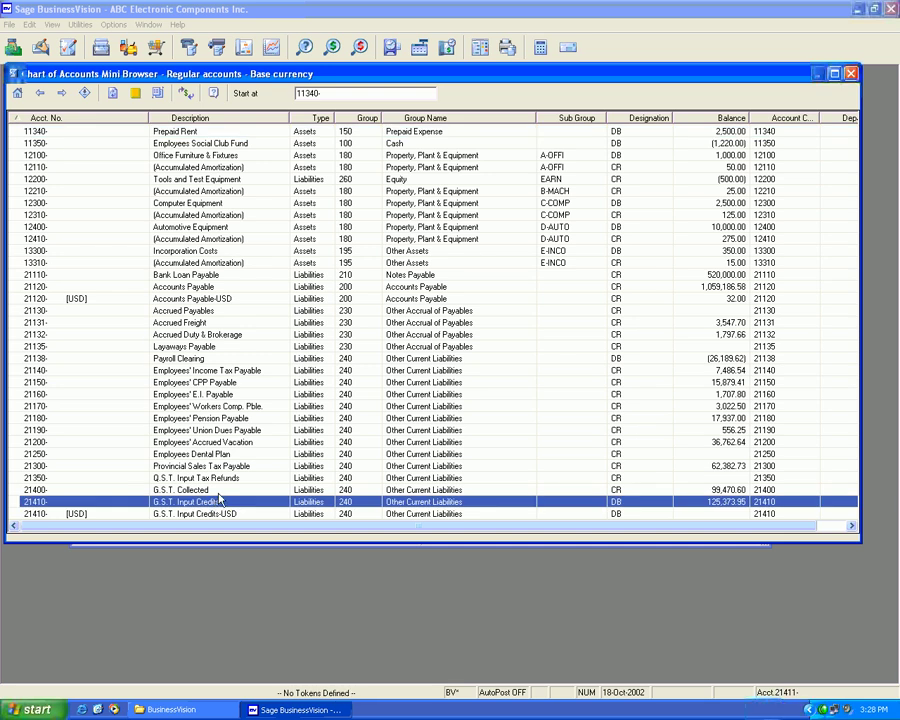
left_click(238, 468)
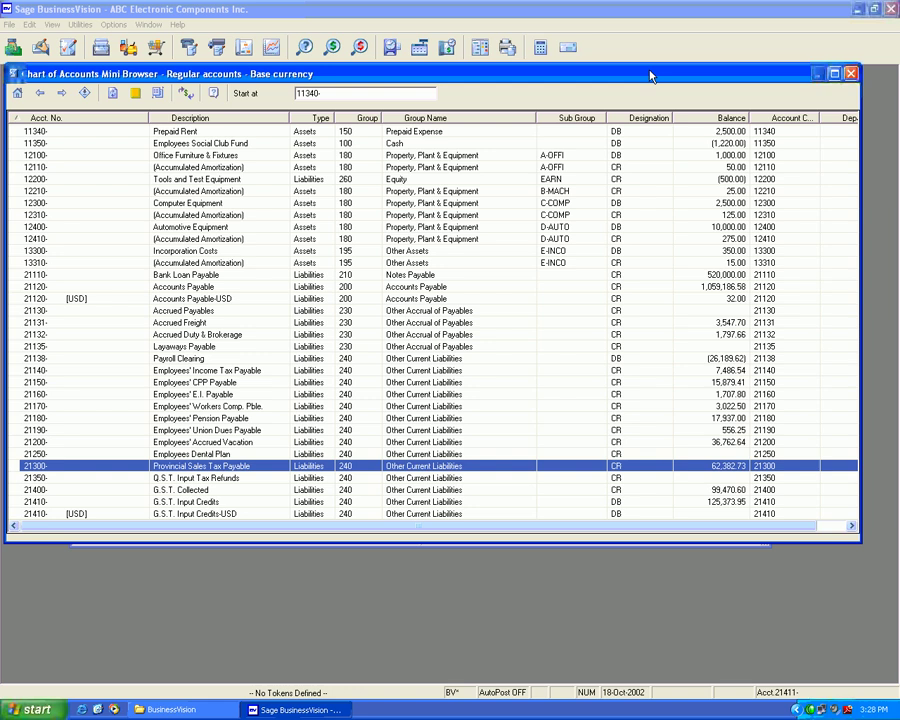
Close the account windows, reopen sales tax 0003 HST, and look up its ledger account.
left_click(851, 74)
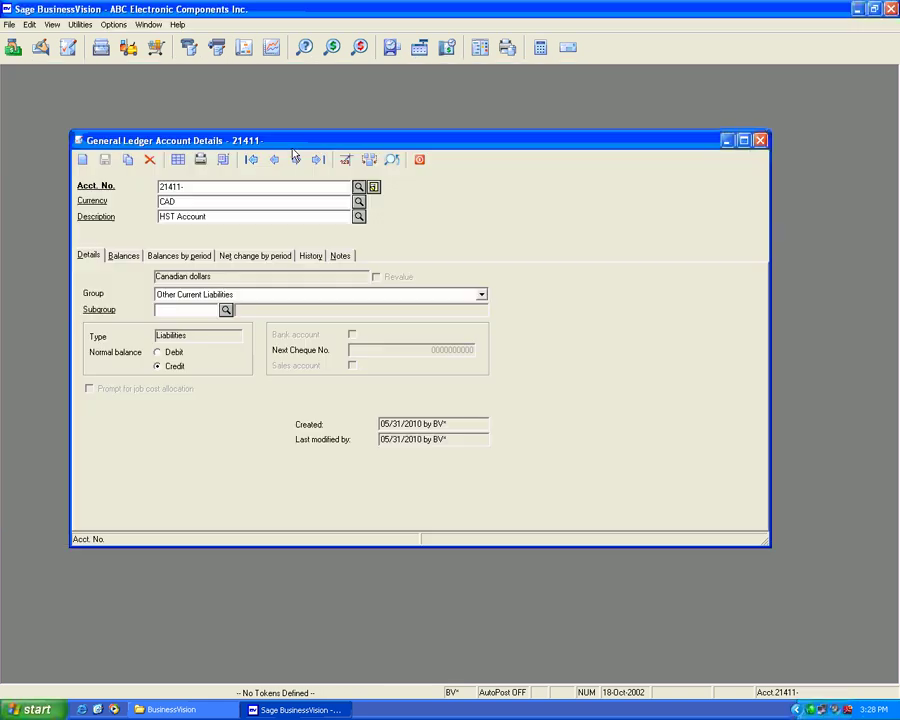
key("Escape")
key("alt+e")
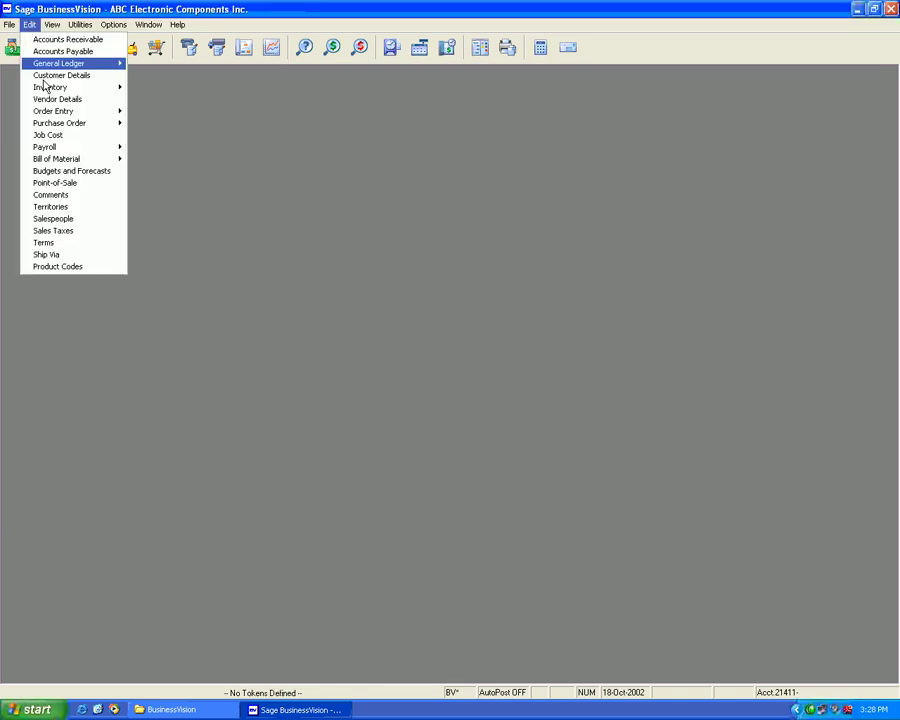
left_click(54, 228)
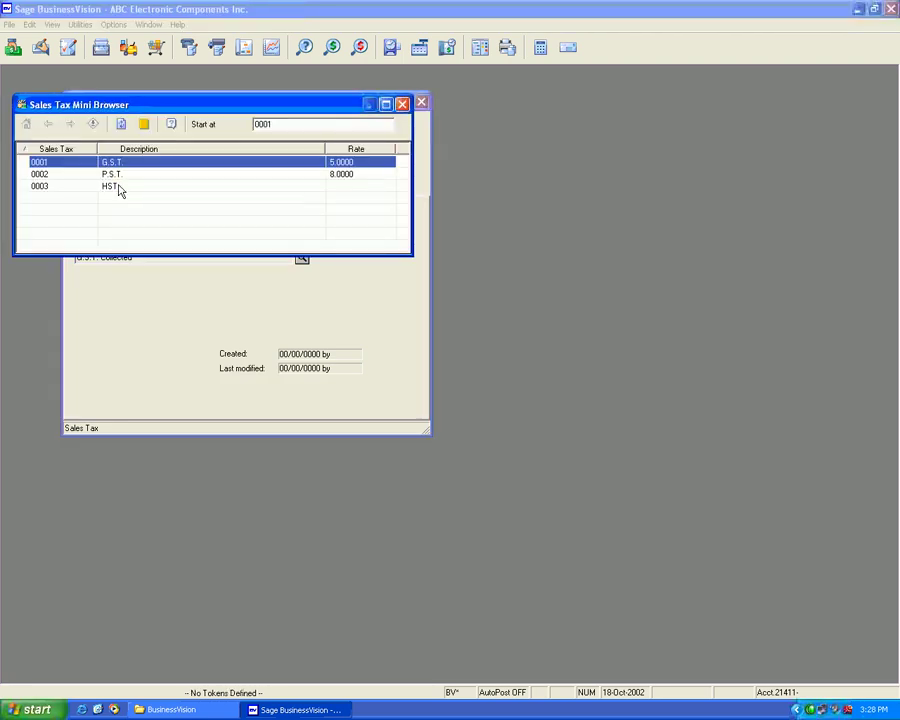
double_click(118, 187)
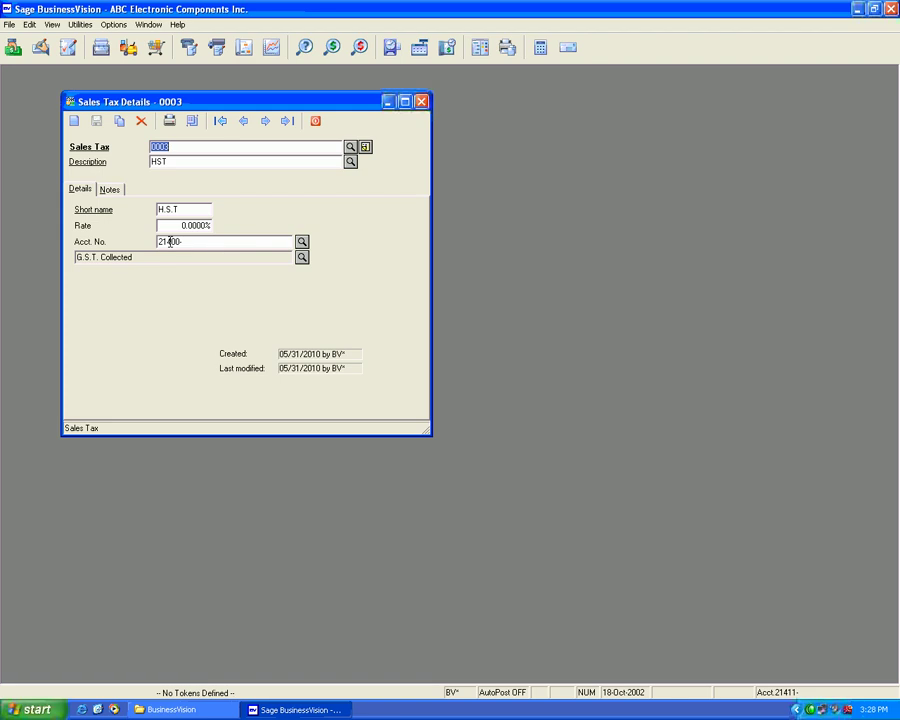
left_click(302, 241)
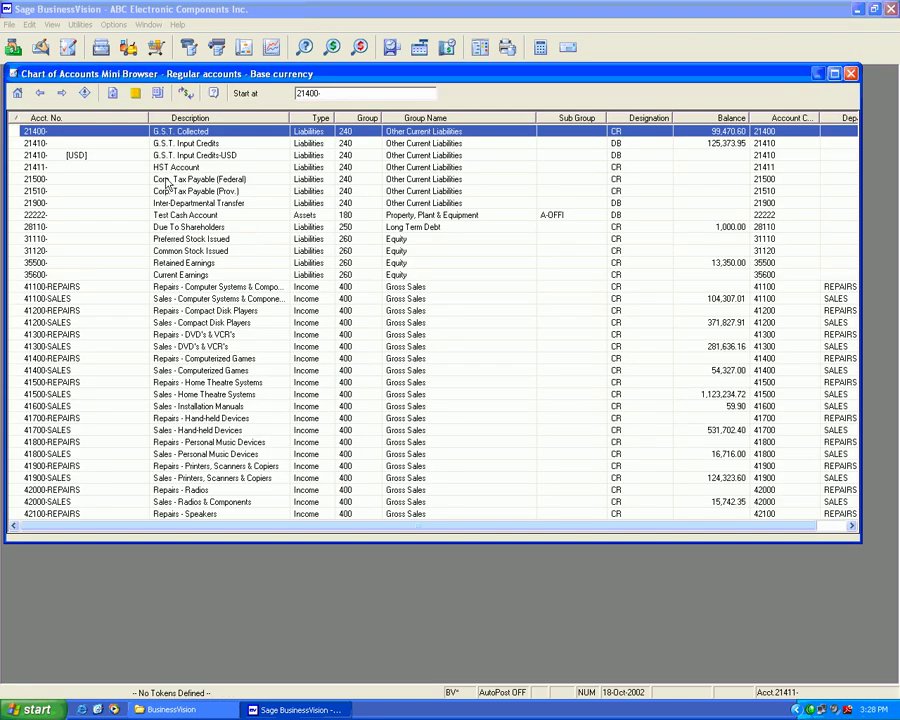
Give HST 0003 account 21411- and a 13% rate, then save and close it.
key("Escape")
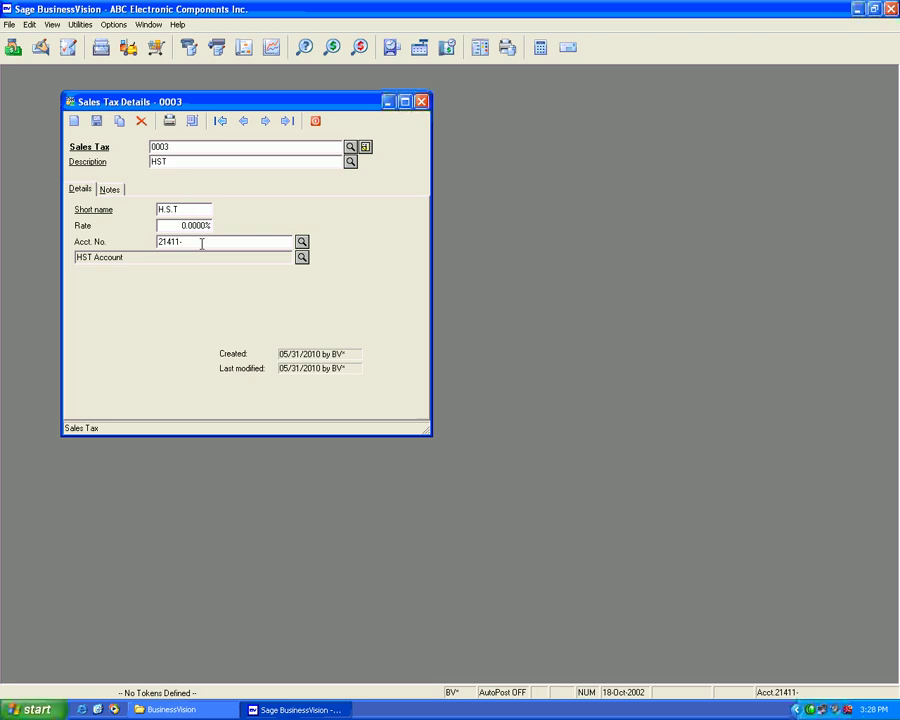
left_click(175, 226)
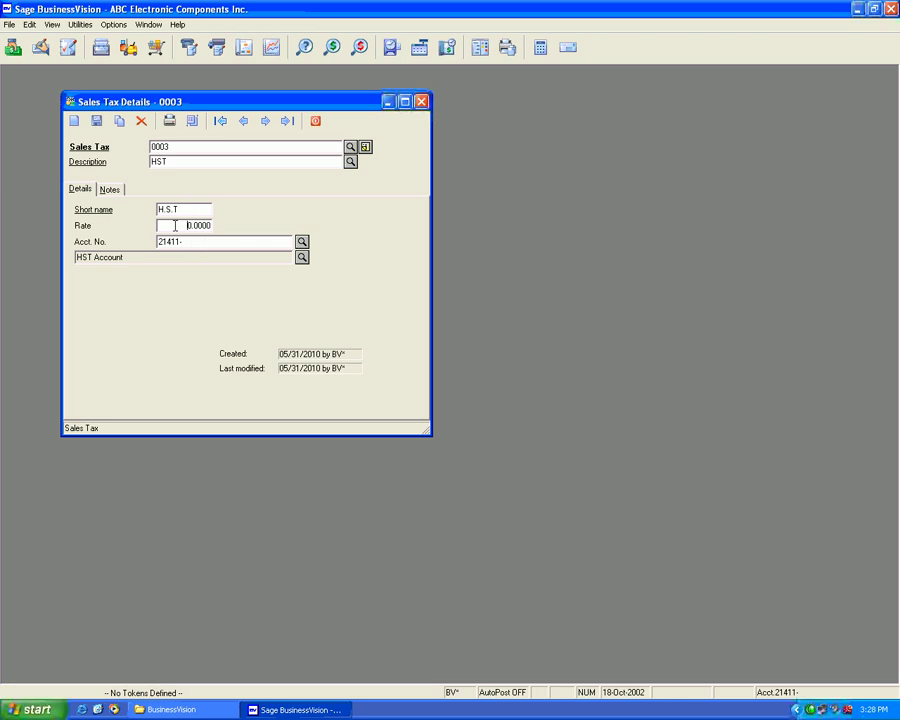
type("13")
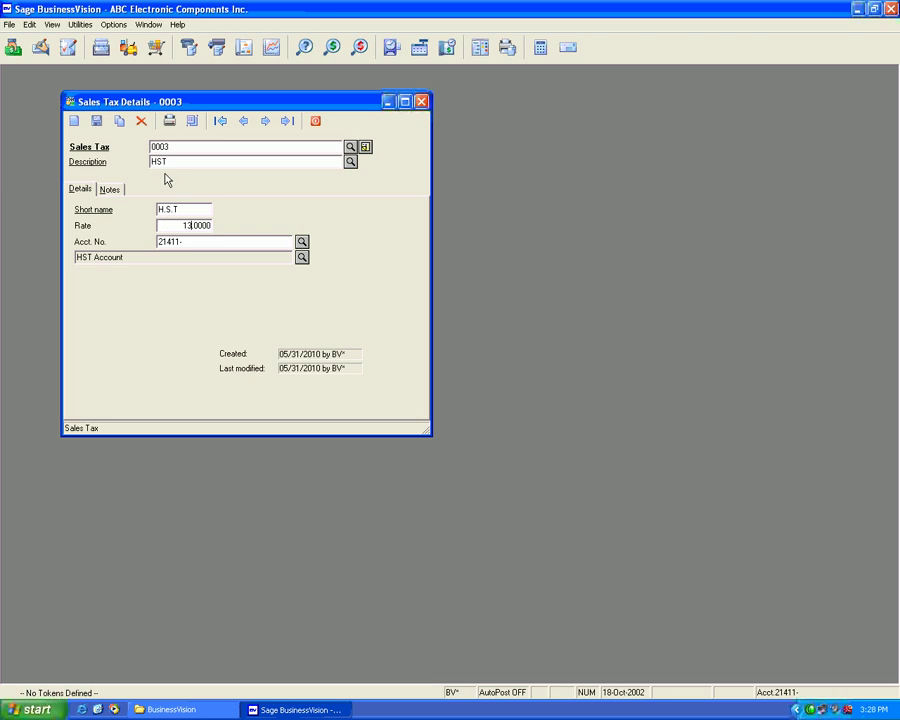
left_click(96, 121)
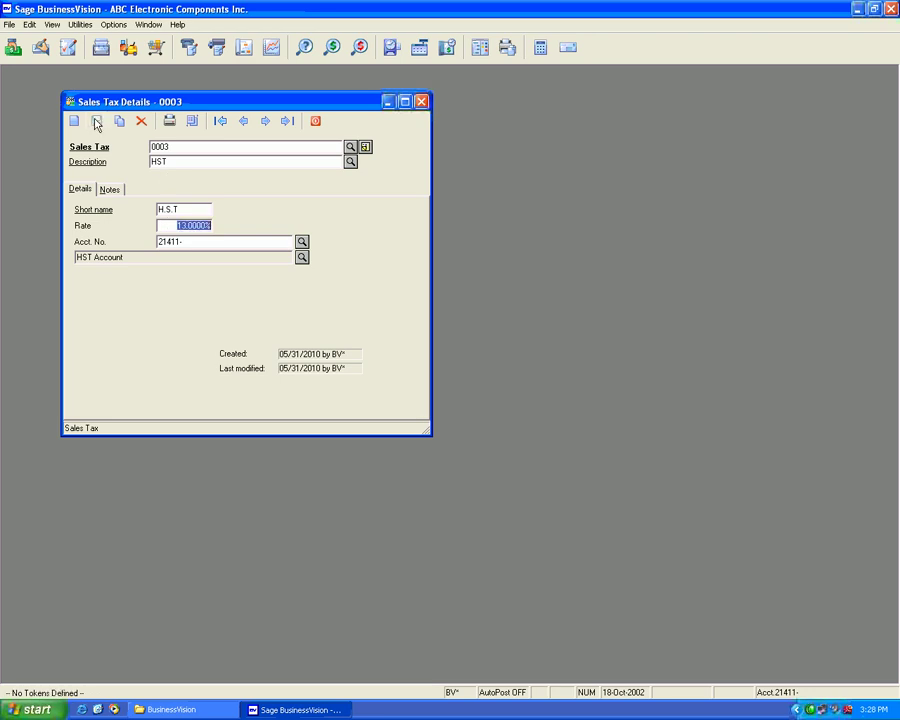
left_click(316, 122)
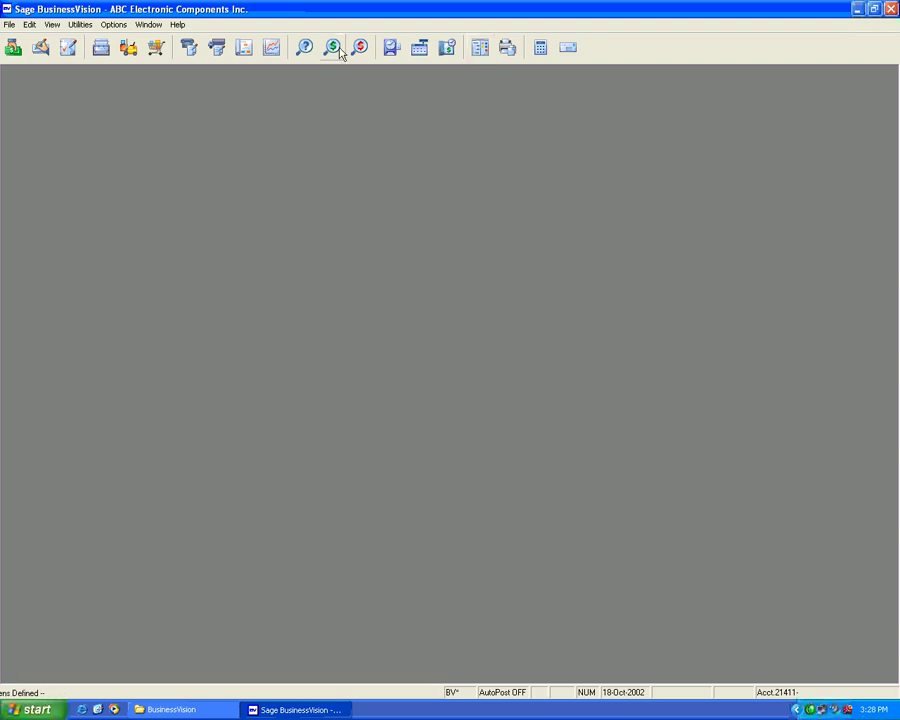
left_click(79, 24)
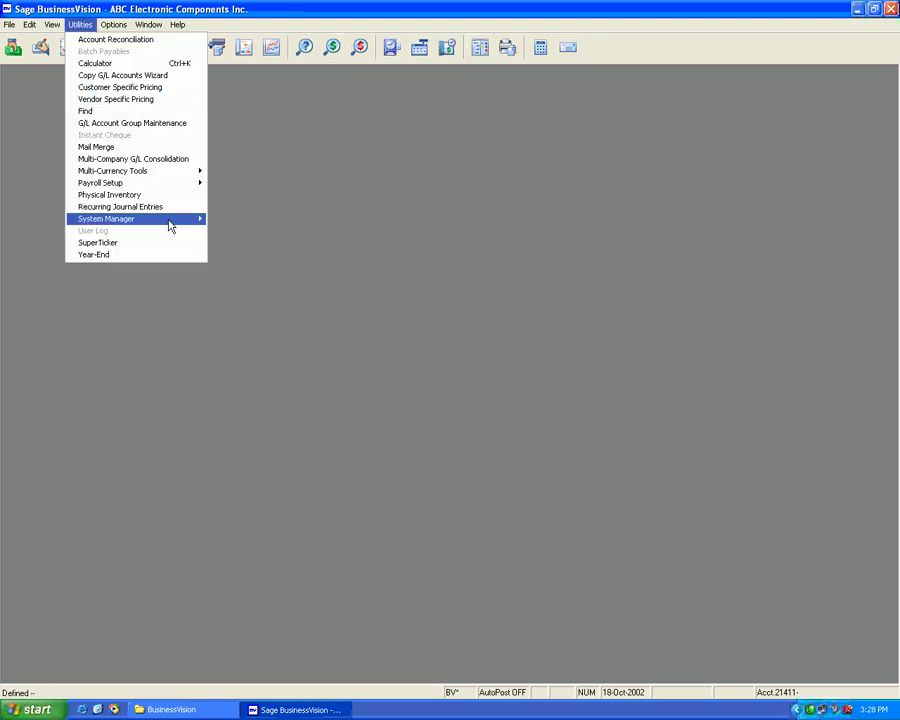
Open System Setup, confirming all users are signed off, and show the Company tax info.
mouse_move(170, 224)
left_click(219, 222)
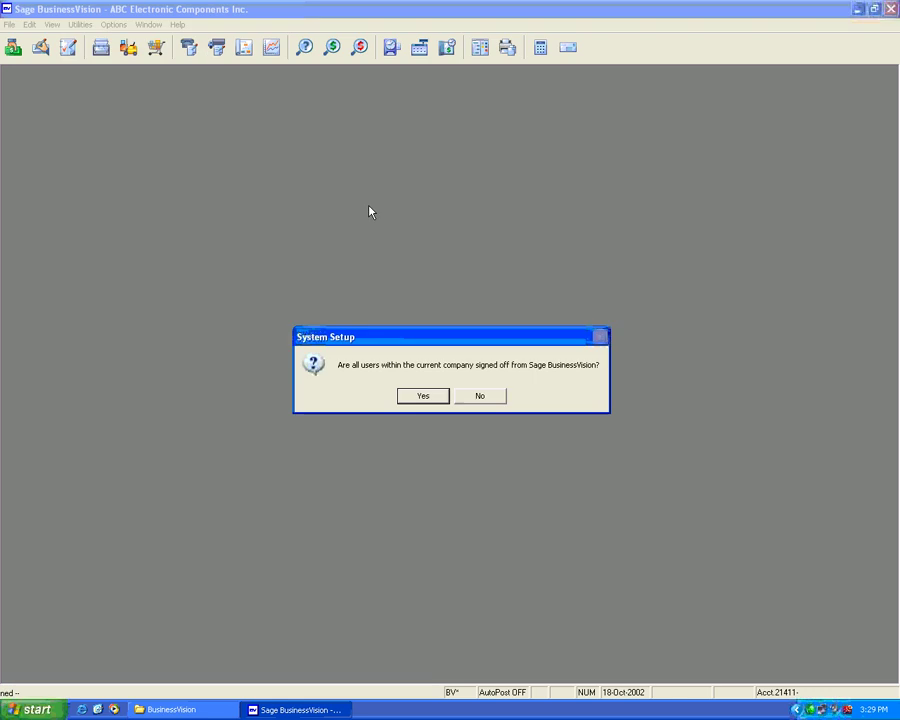
left_click(423, 398)
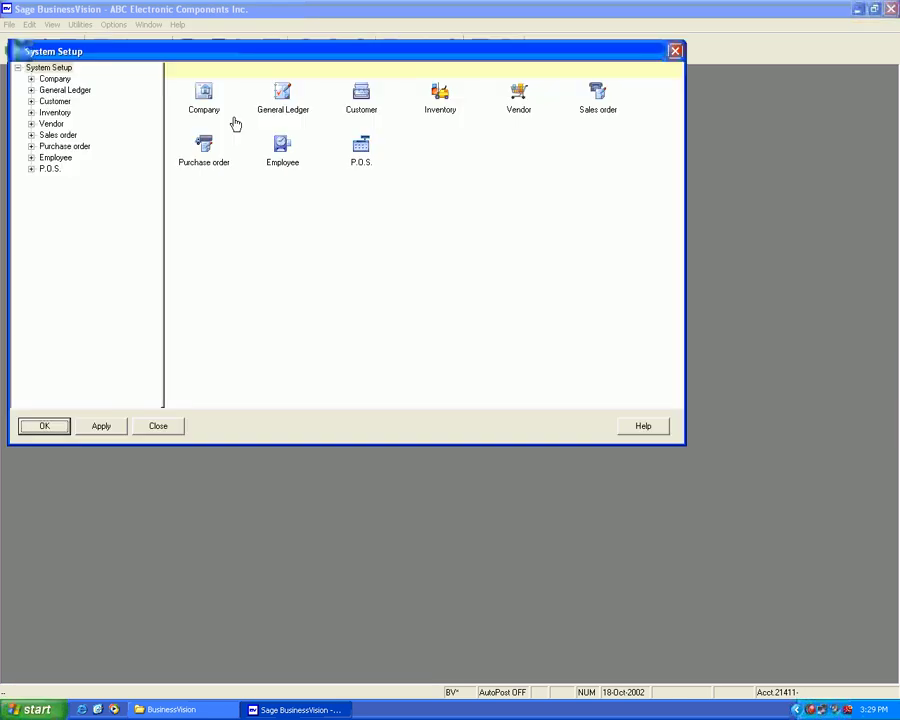
double_click(203, 107)
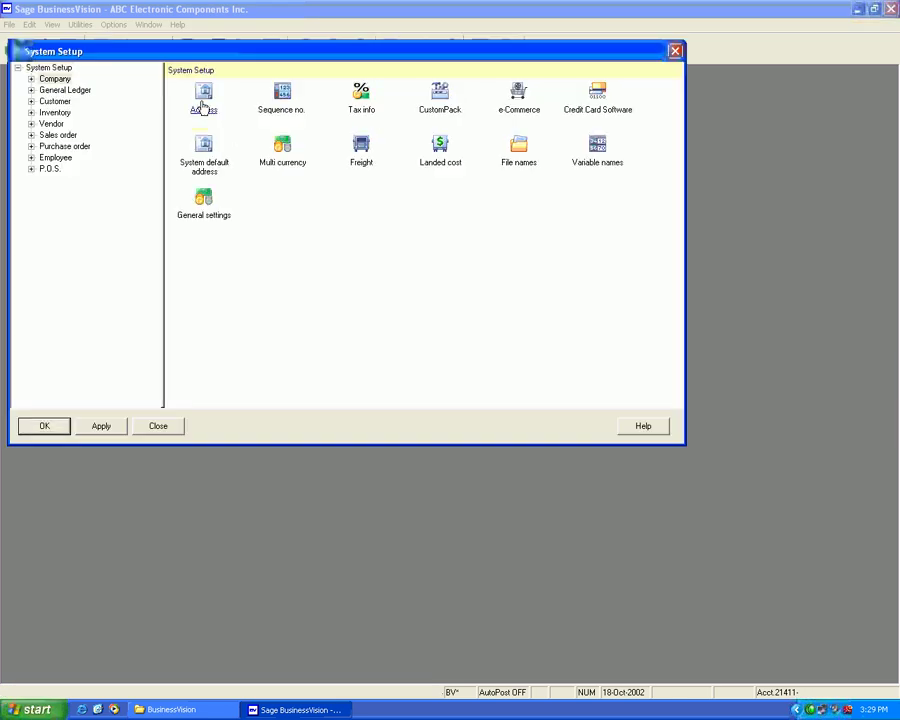
double_click(361, 96)
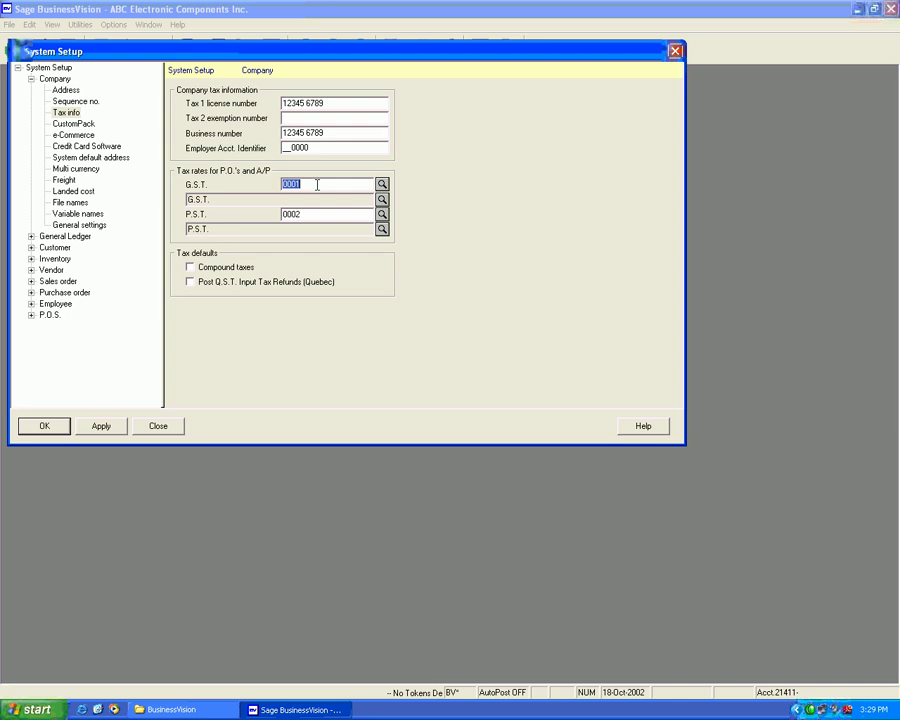
Set the company G.S.T. code to 0003 (HST) and the P.S.T. code to 0000.
type("0003")
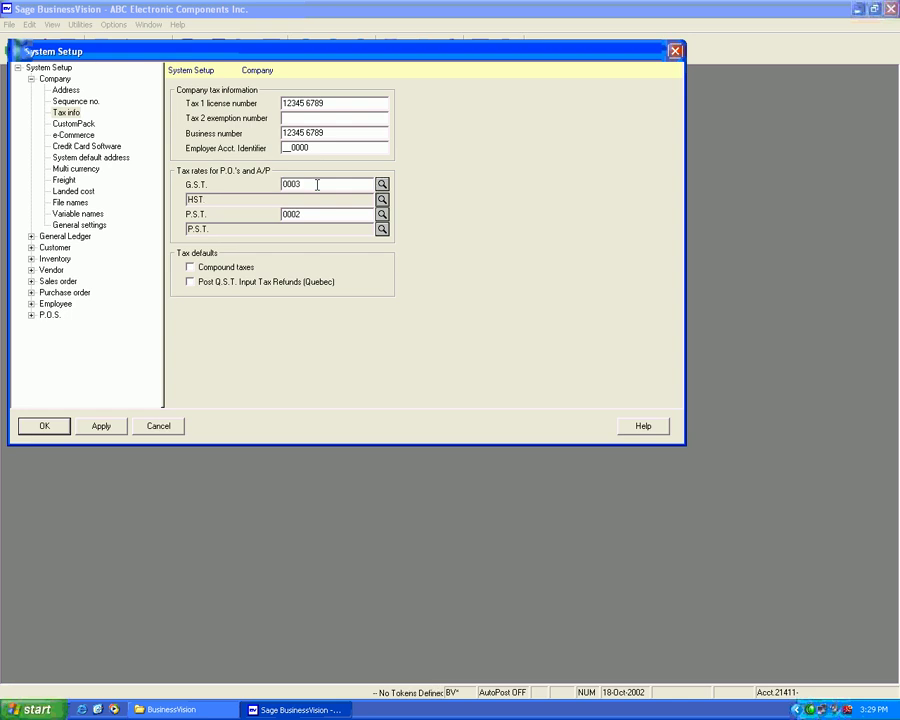
key("Tab")
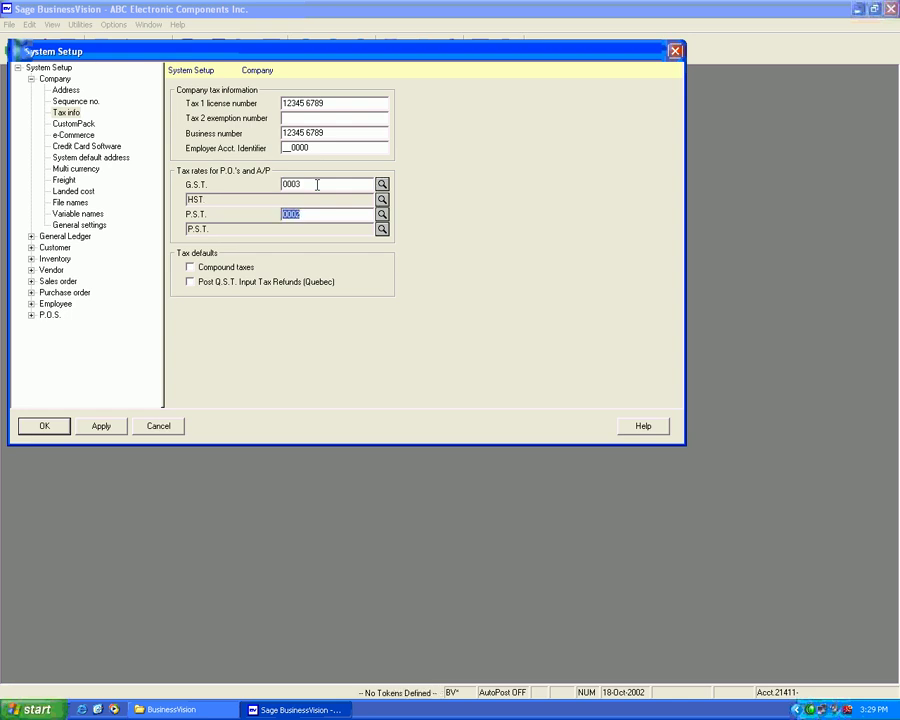
key("Left")
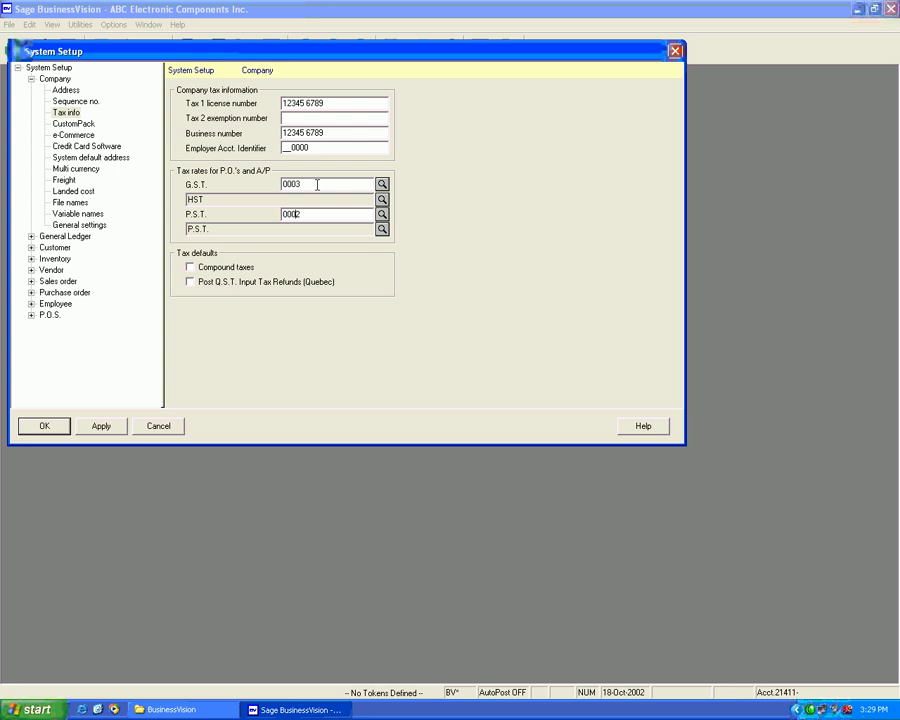
type("0")
key("Tab")
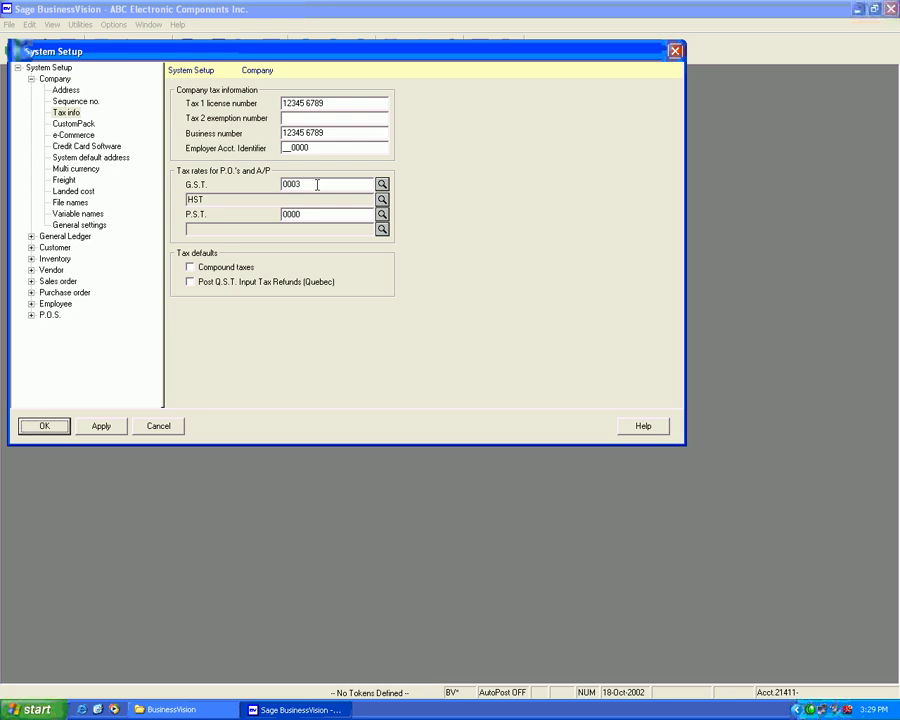
Expand the Customer settings and browse to the Customer setup defaults page.
left_click(31, 248)
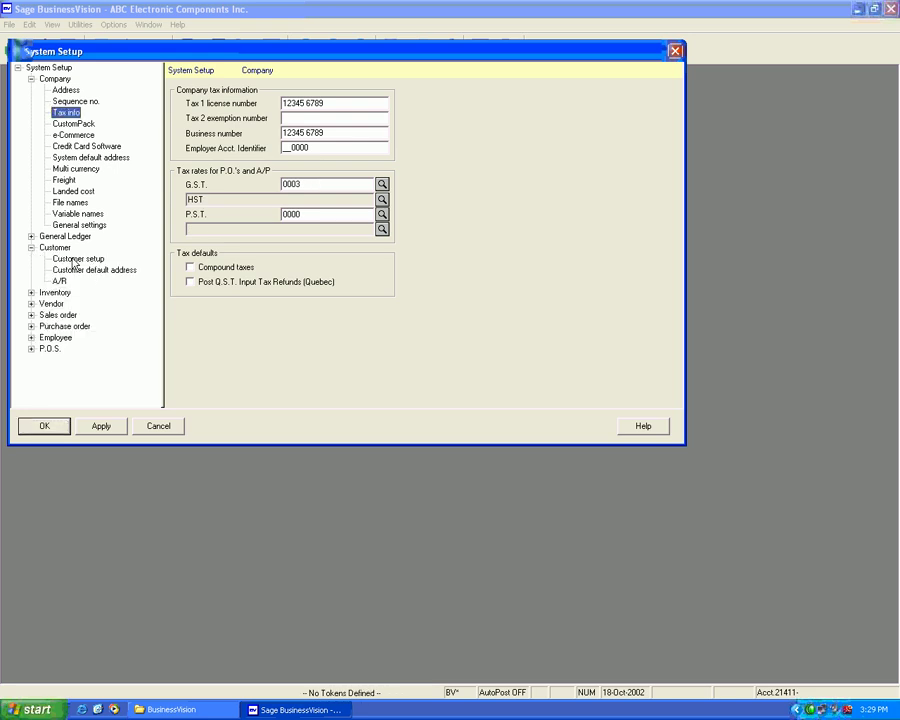
left_click(74, 260)
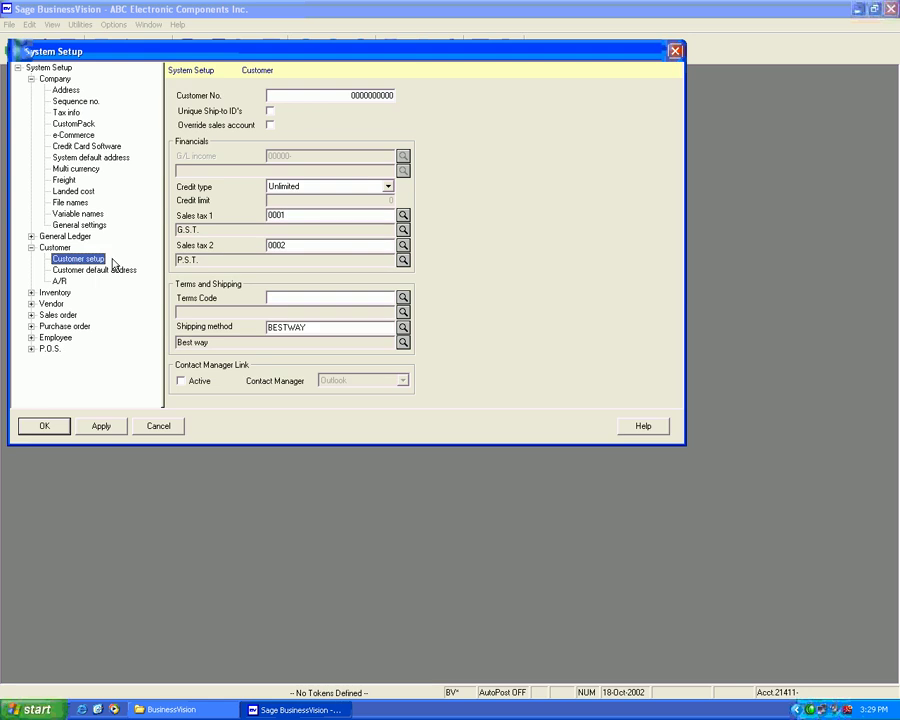
left_click(60, 281)
left_click(100, 269)
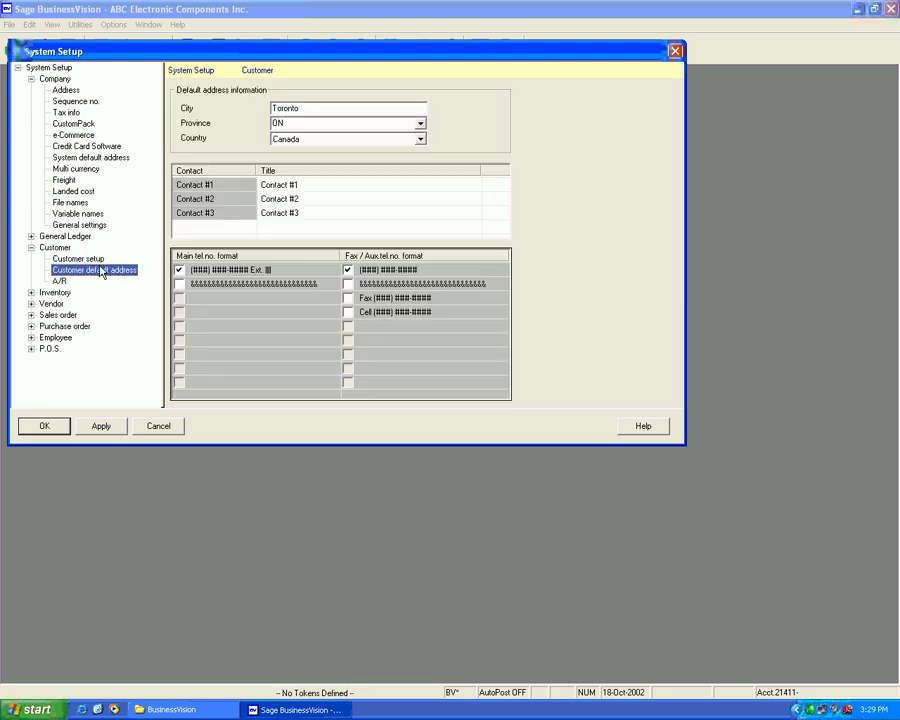
left_click(78, 258)
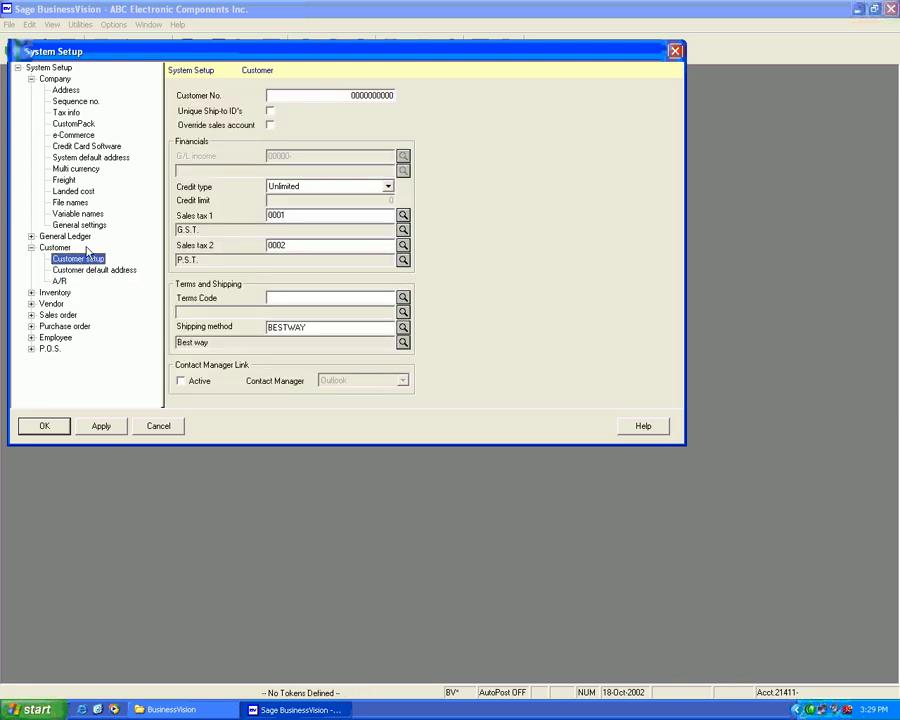
left_click(55, 248)
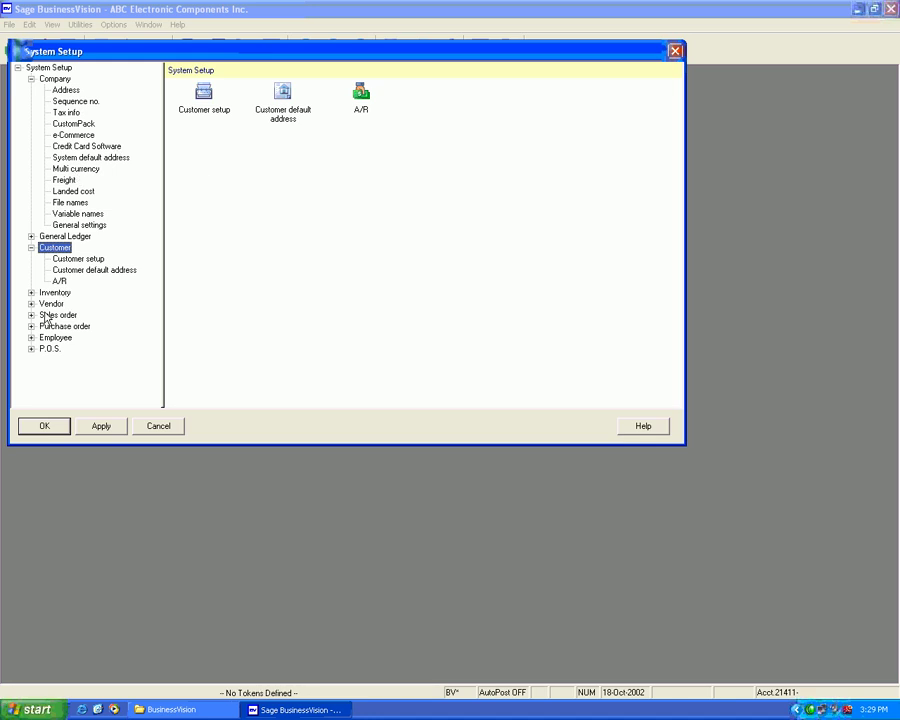
left_click(79, 260)
left_click(80, 271)
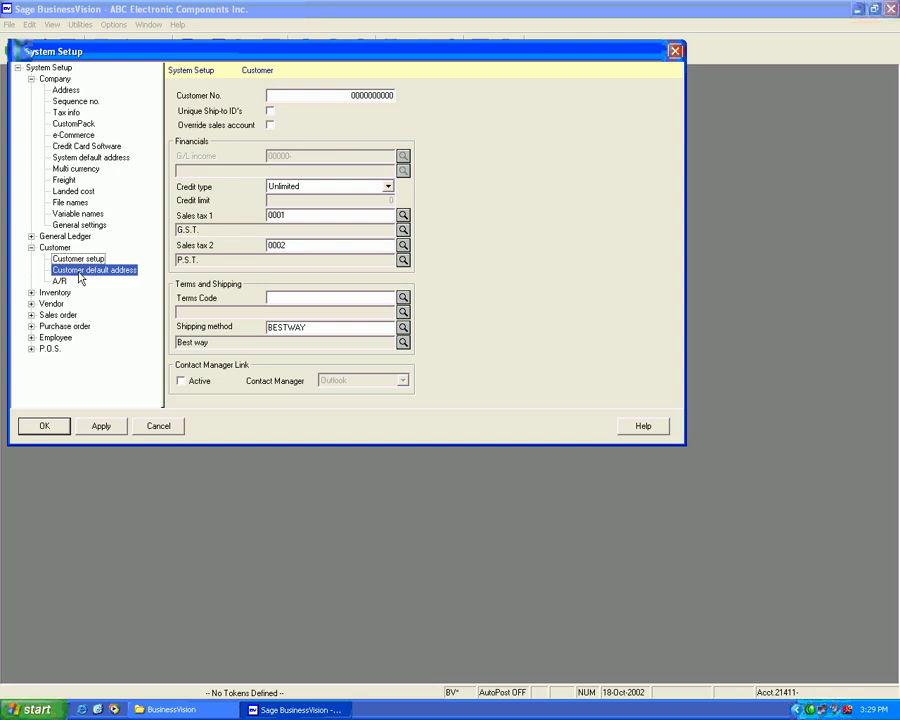
key("Up")
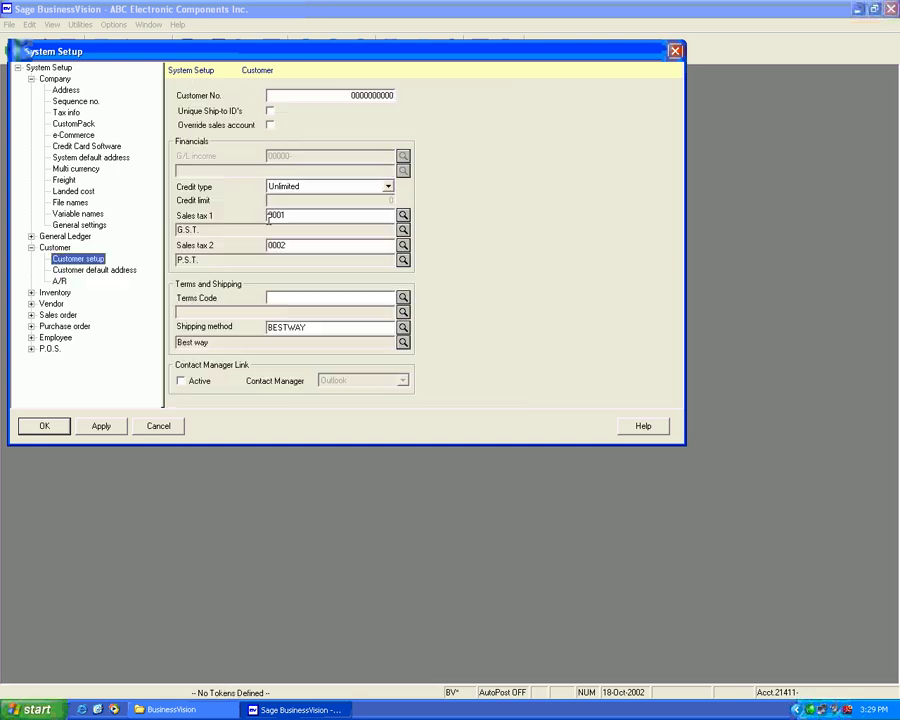
Change Sales tax 1 from 0001 to 0003 and Sales tax 2 from 0002 to 0000.
left_click(291, 216)
left_click(281, 215)
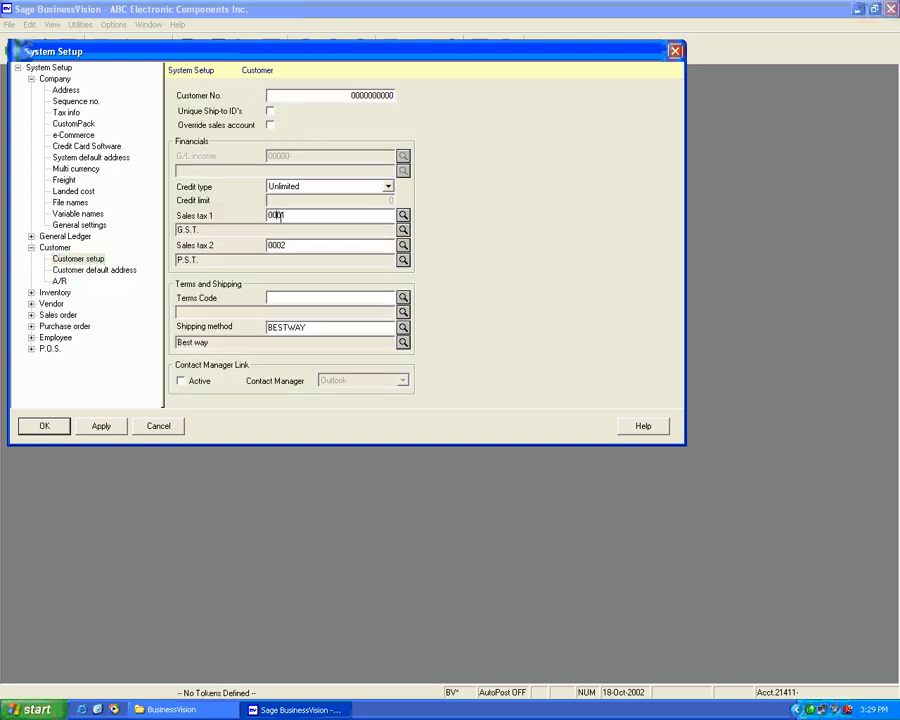
key("BackSpace")
type("3")
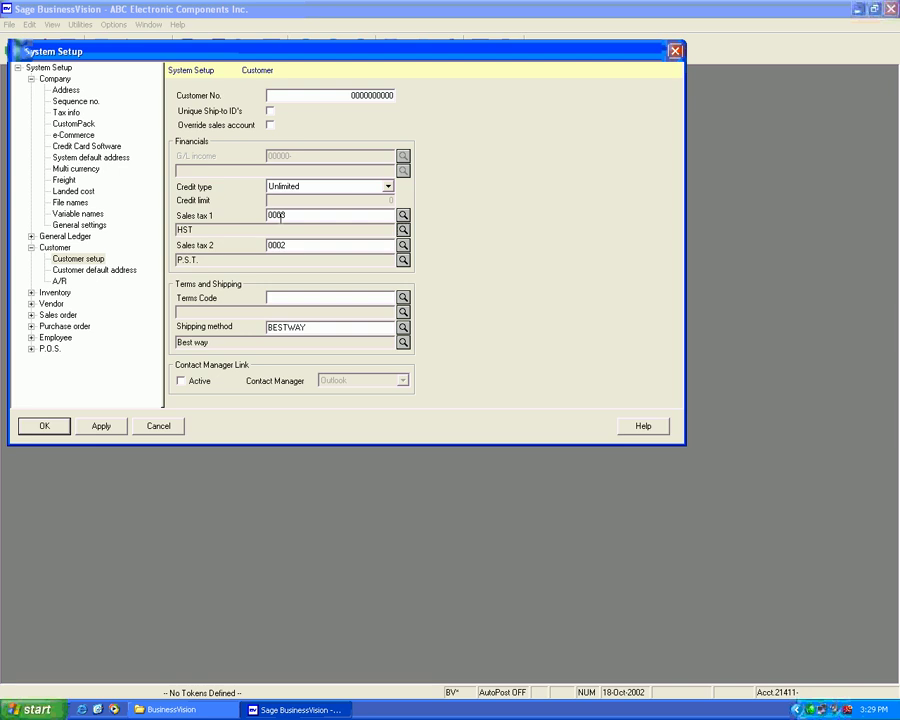
key("Tab")
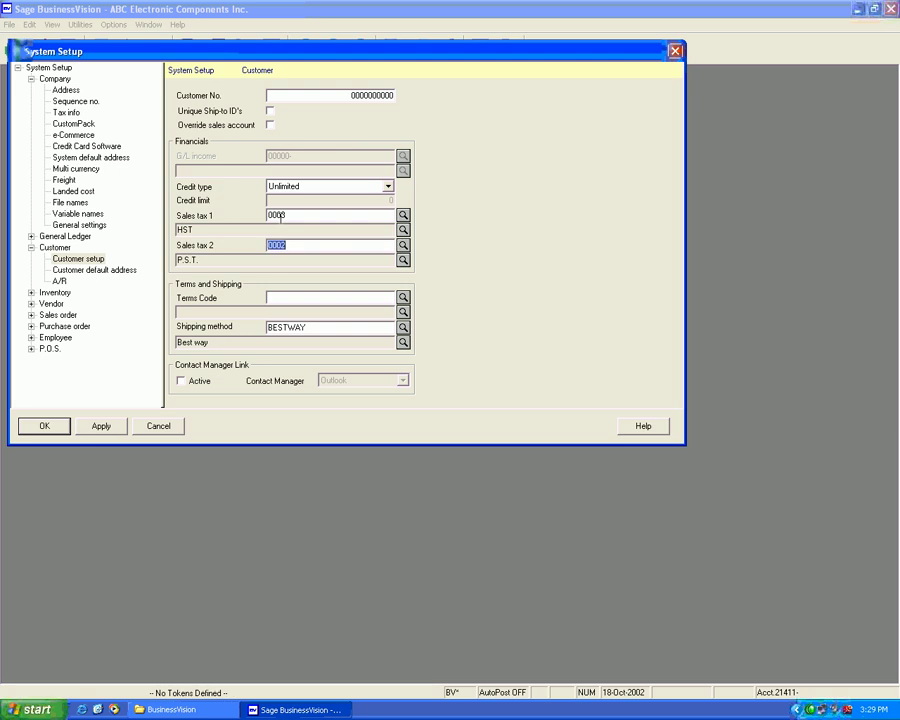
key("End")
key("BackSpace")
type("0")
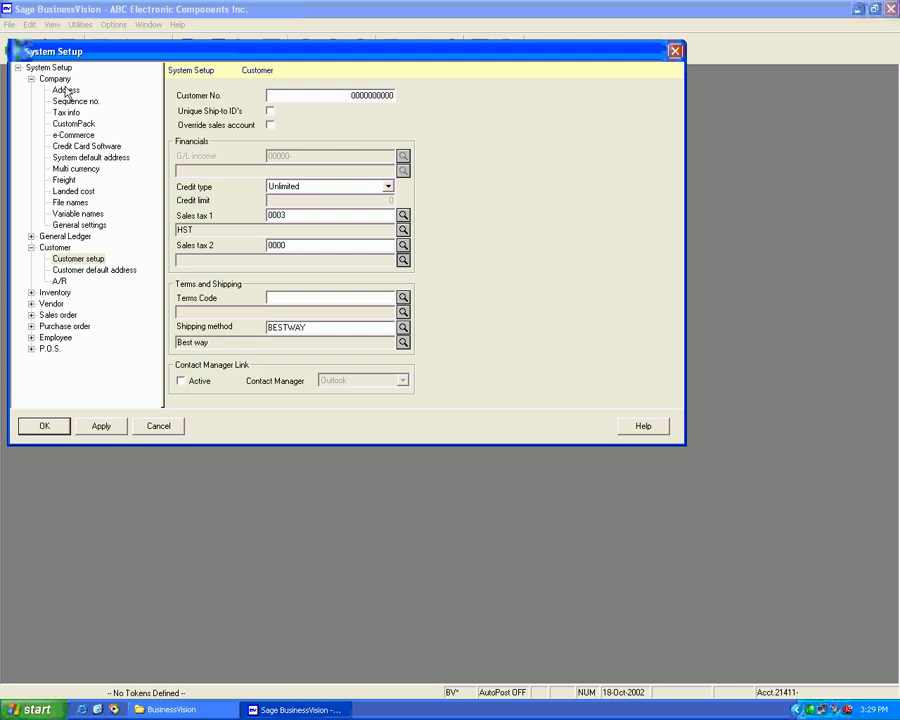
Recheck the company G.S.T. code in Tax info, then return to Customer setup defaults.
left_click(67, 113)
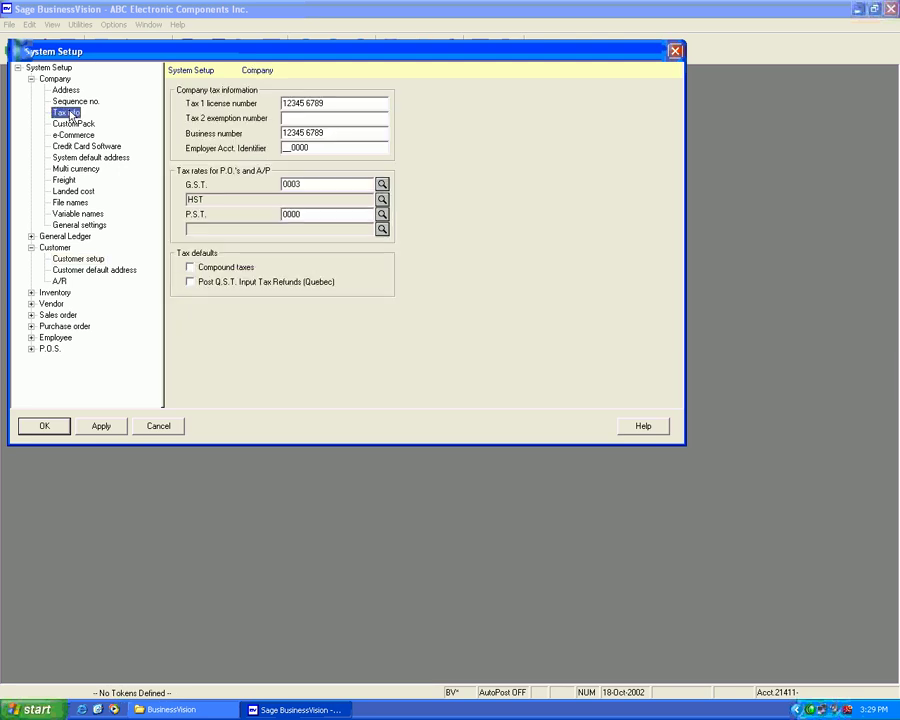
double_click(295, 185)
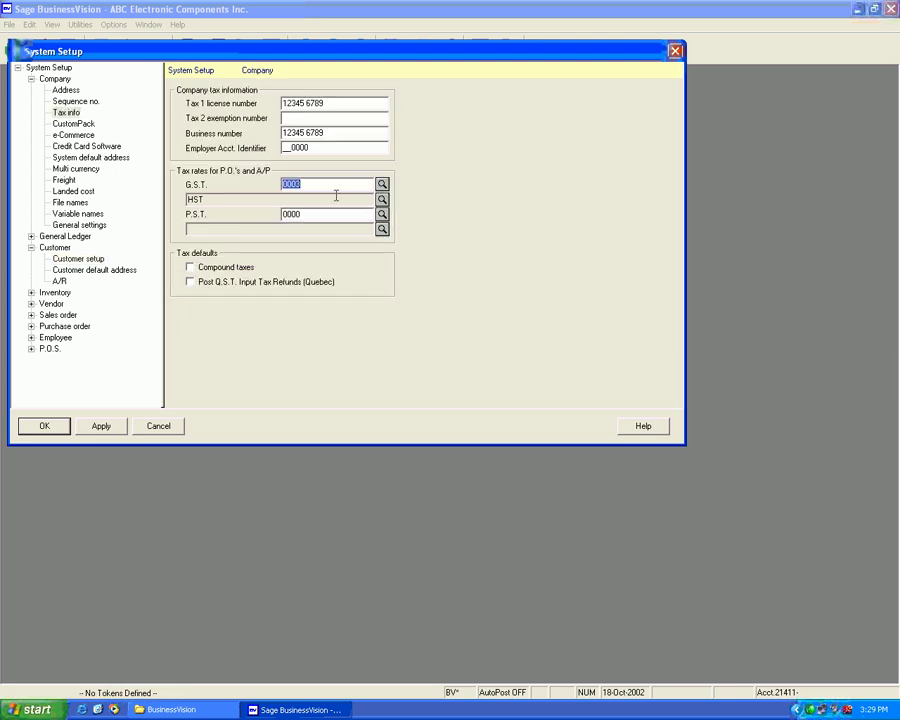
left_click(76, 259)
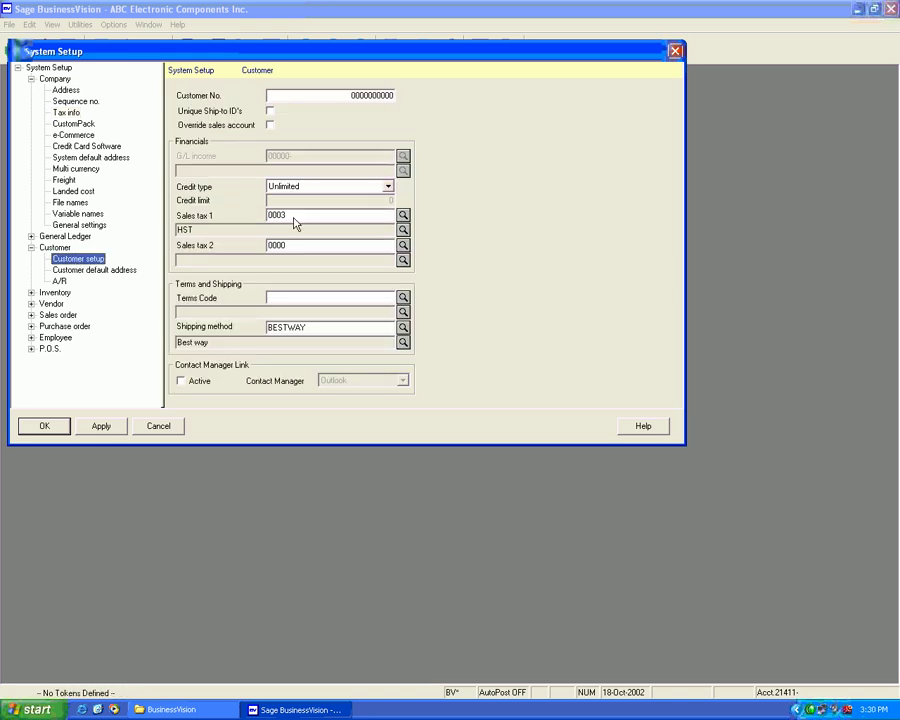
Save System Setup, exit BusinessVision ending the session, and close the BusinessVision folder window.
left_click(44, 426)
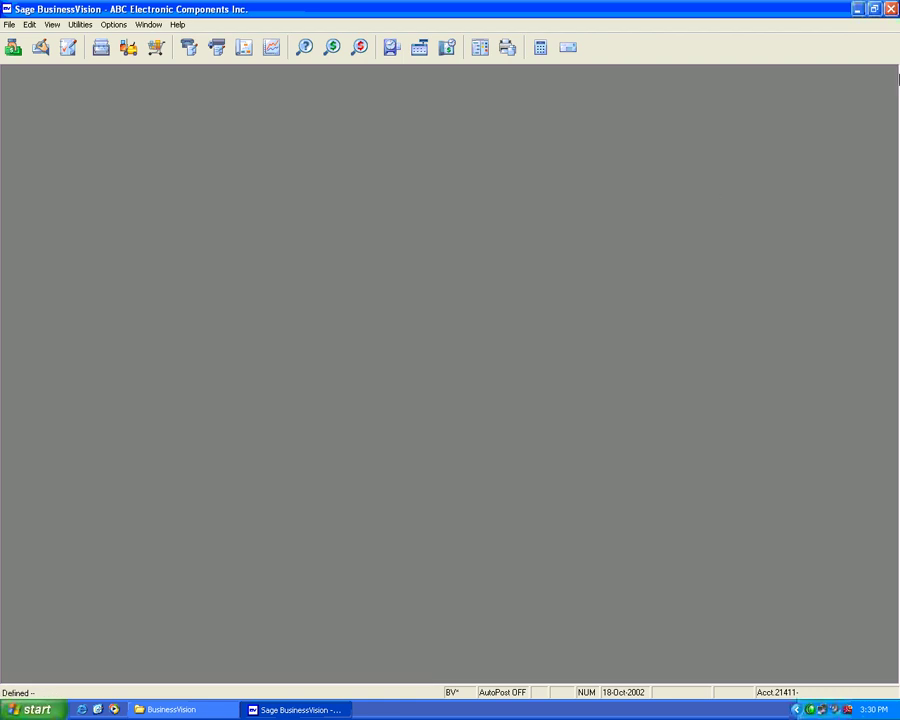
left_click(892, 9)
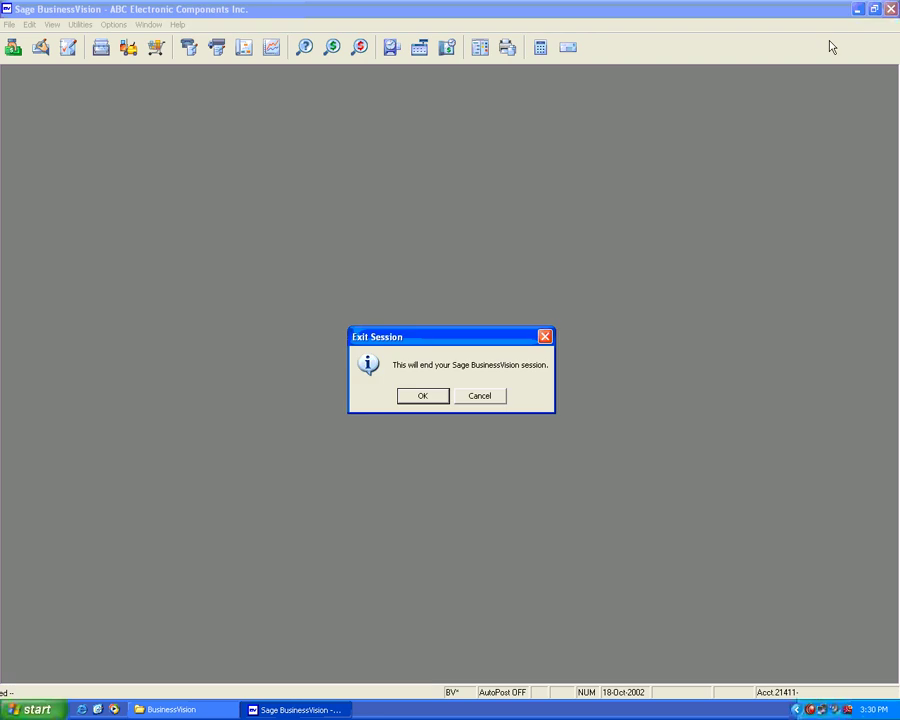
left_click(419, 400)
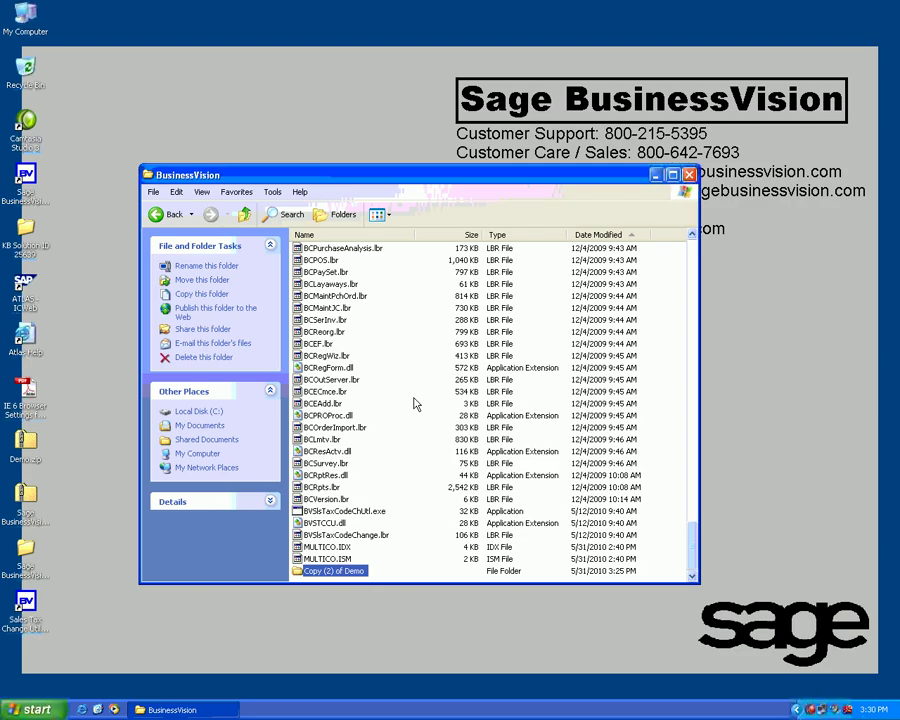
left_click(689, 175)
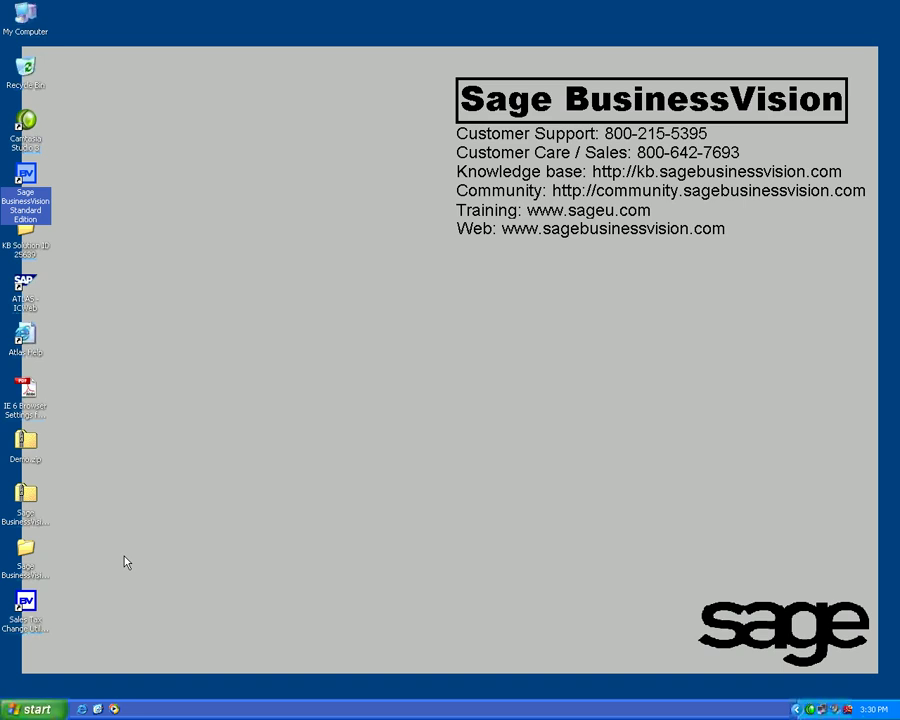
Launch the Sales Tax Change Utility and select ABC Electronic Components Inc.
double_click(27, 608)
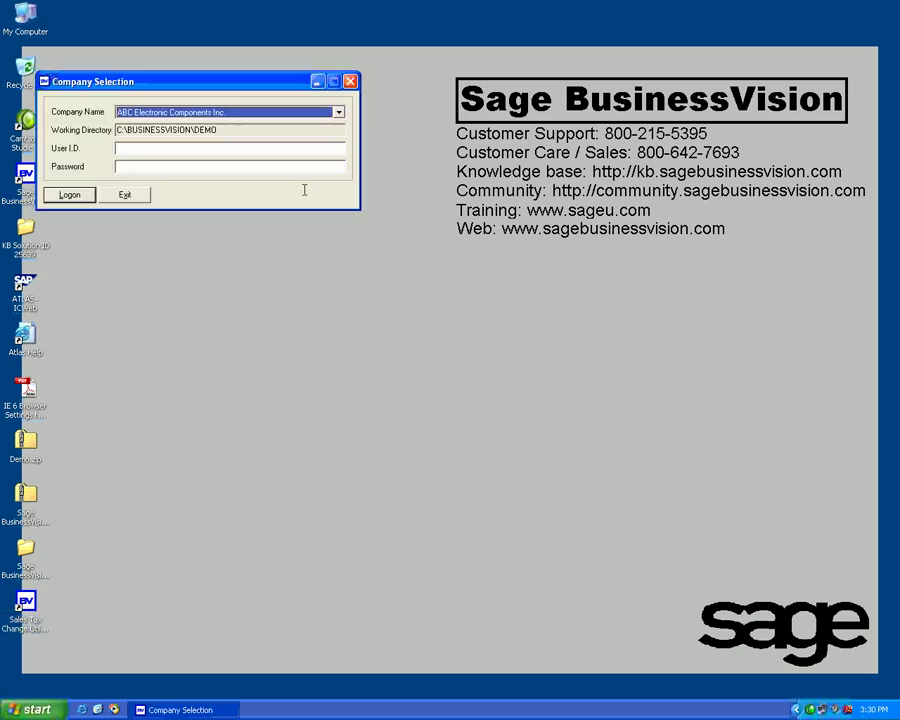
left_click(339, 113)
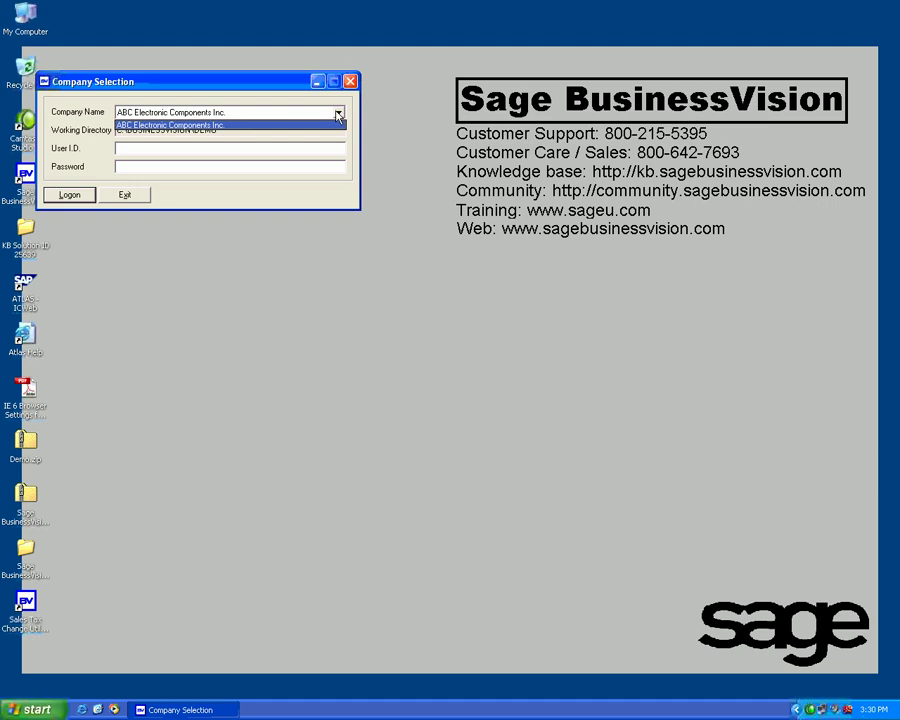
left_click(323, 125)
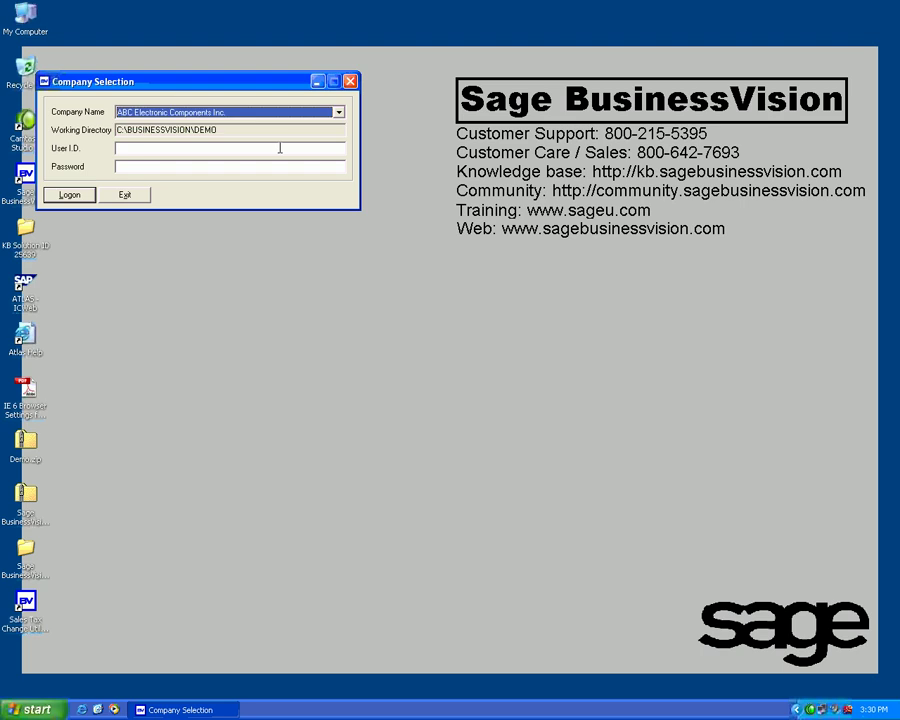
Enter the user ID and password and log on to the company.
left_click(274, 147)
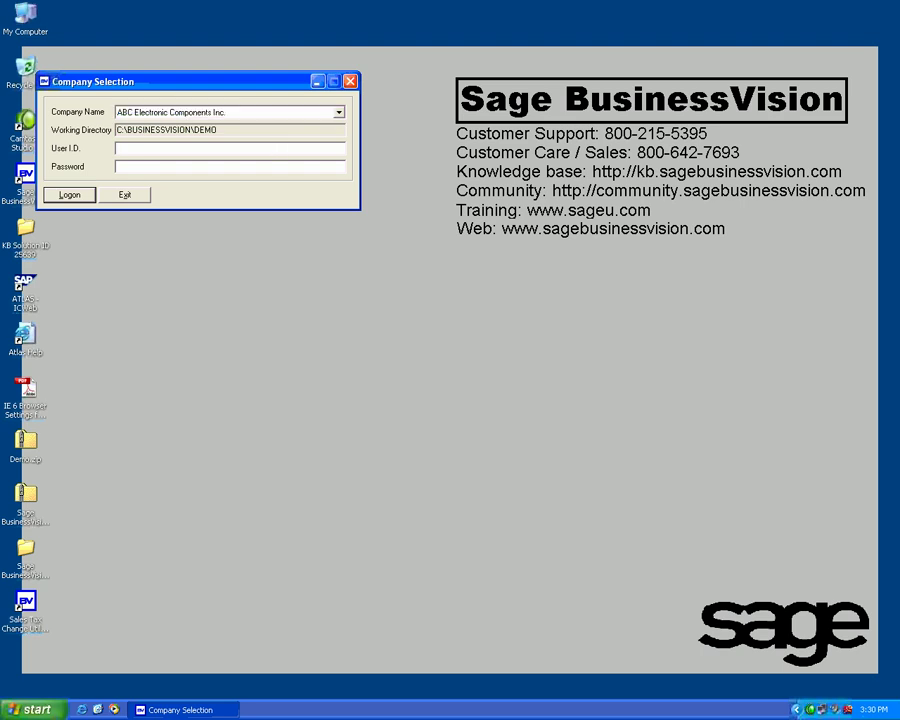
type("BUSINESS")
left_click(118, 166)
type("******")
key("Tab")
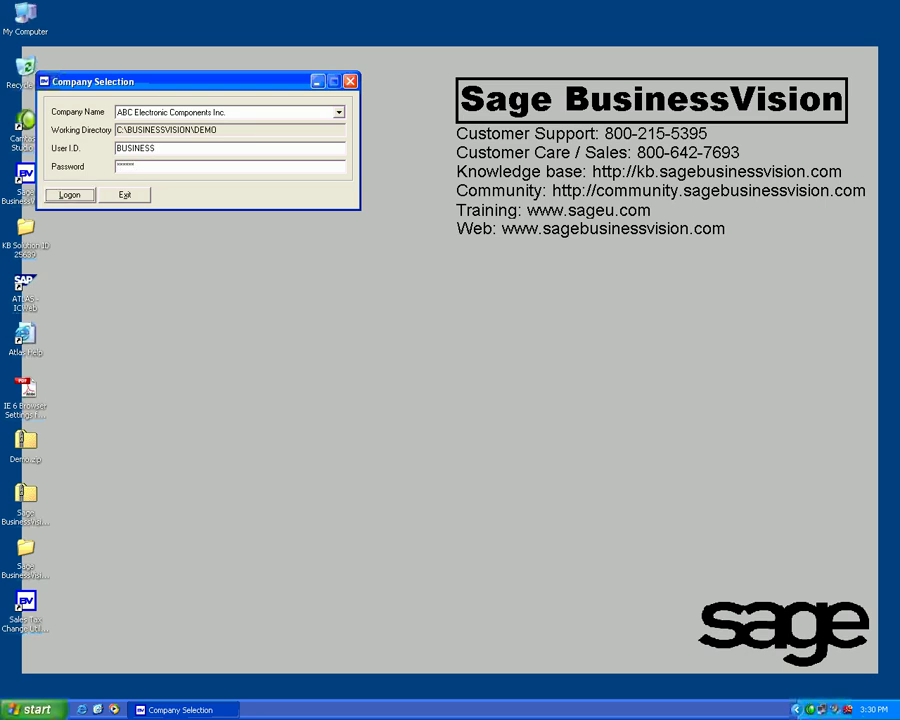
key("Return")
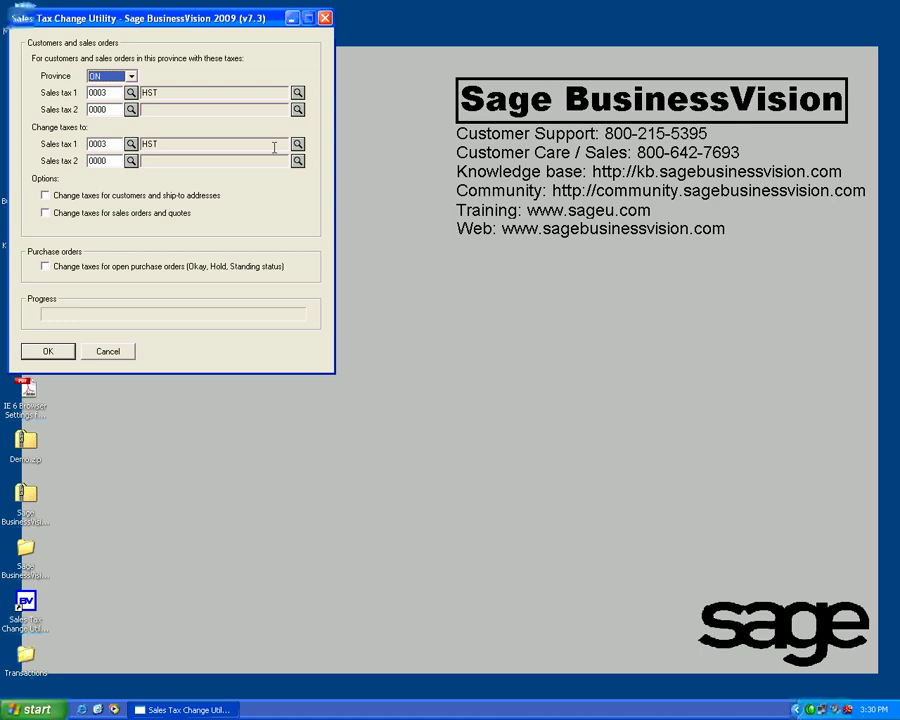
Keep Ontario as the province and set current Sales tax 1 to 0001 G.S.T.
left_click(131, 77)
scroll(135, 110, "up", 2)
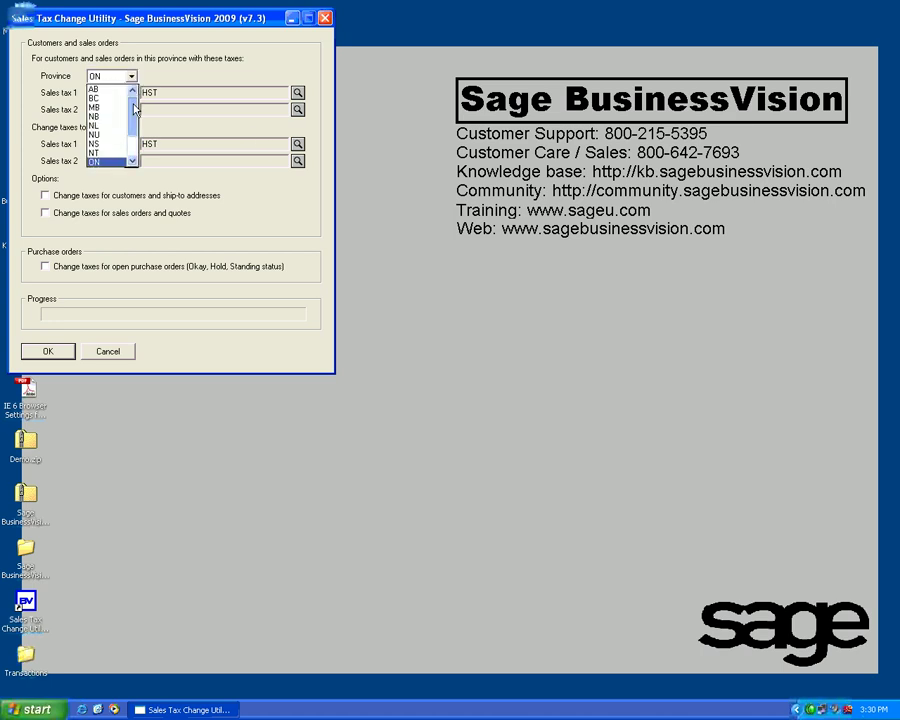
left_click(143, 93)
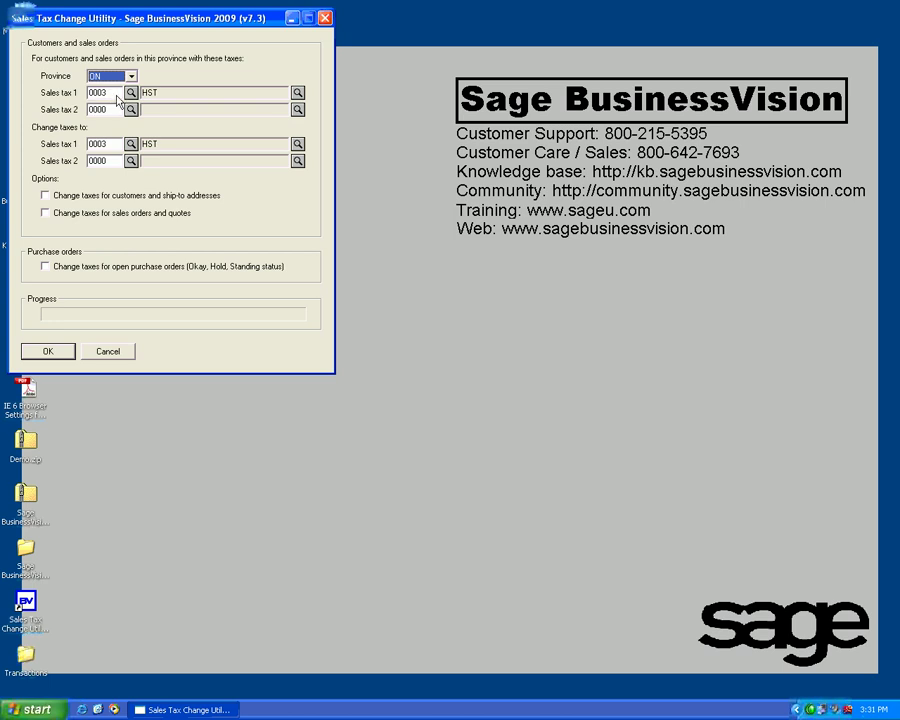
left_click(130, 93)
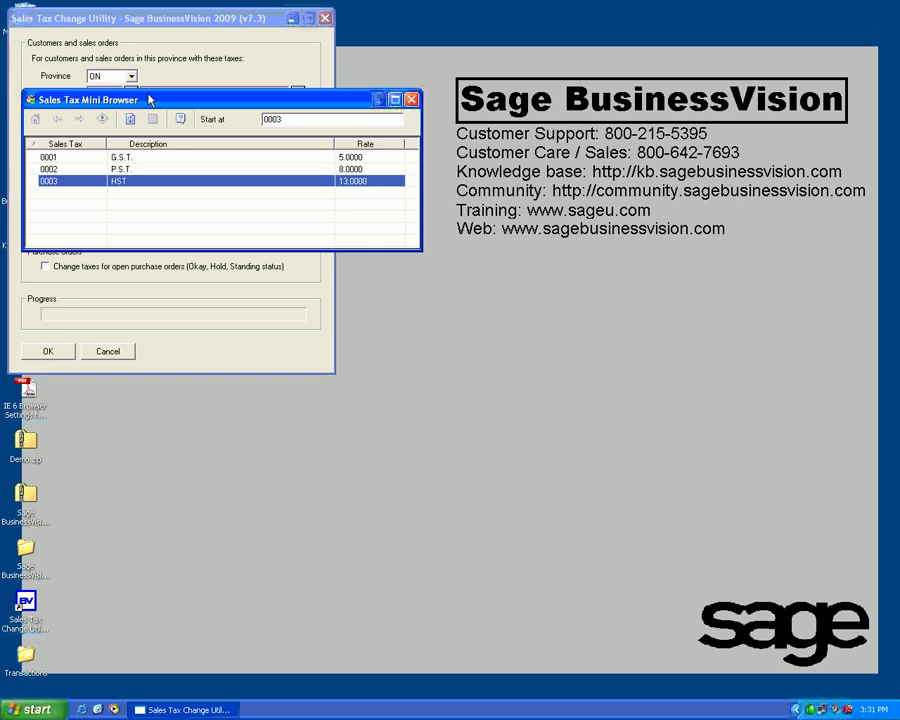
left_click_drag(169, 103, 299, 137)
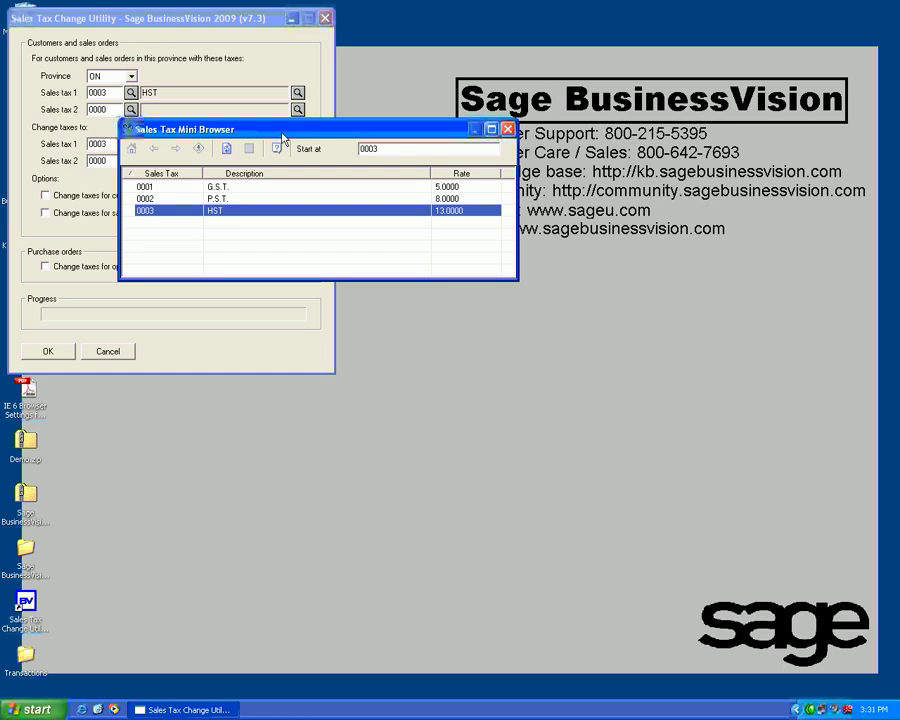
left_click(181, 192)
double_click(181, 192)
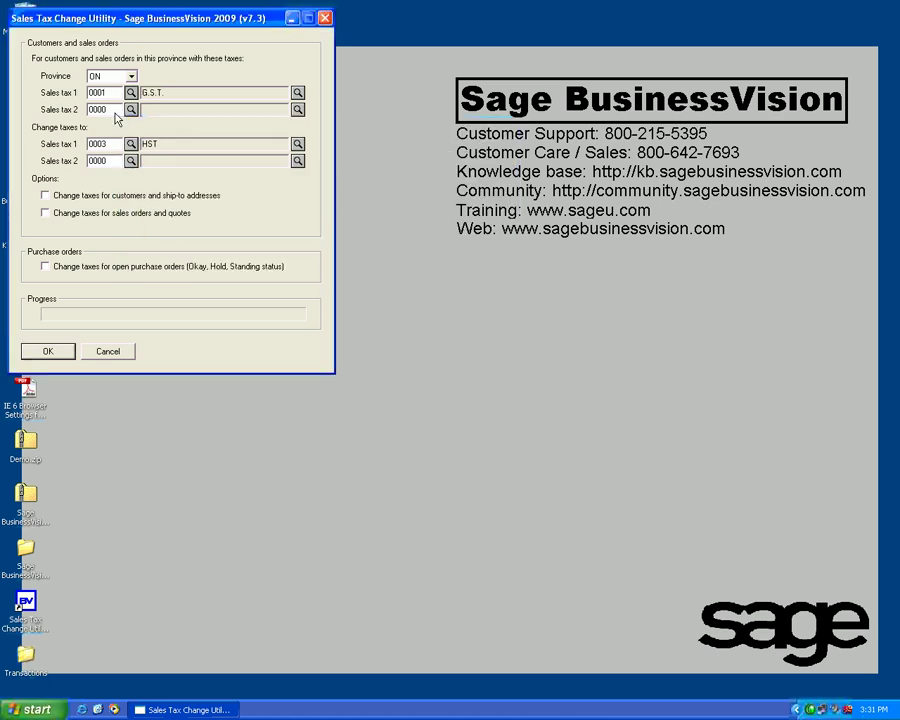
Set current Sales tax 2 to 0002 P.S.T. and select 0003 as the replacement tax.
left_click(131, 110)
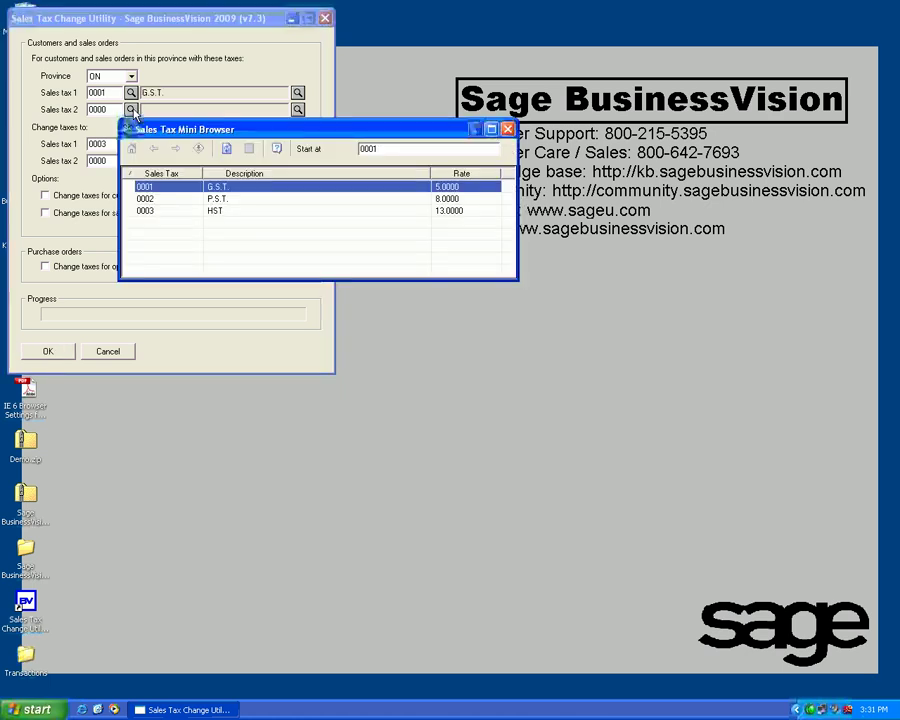
double_click(170, 198)
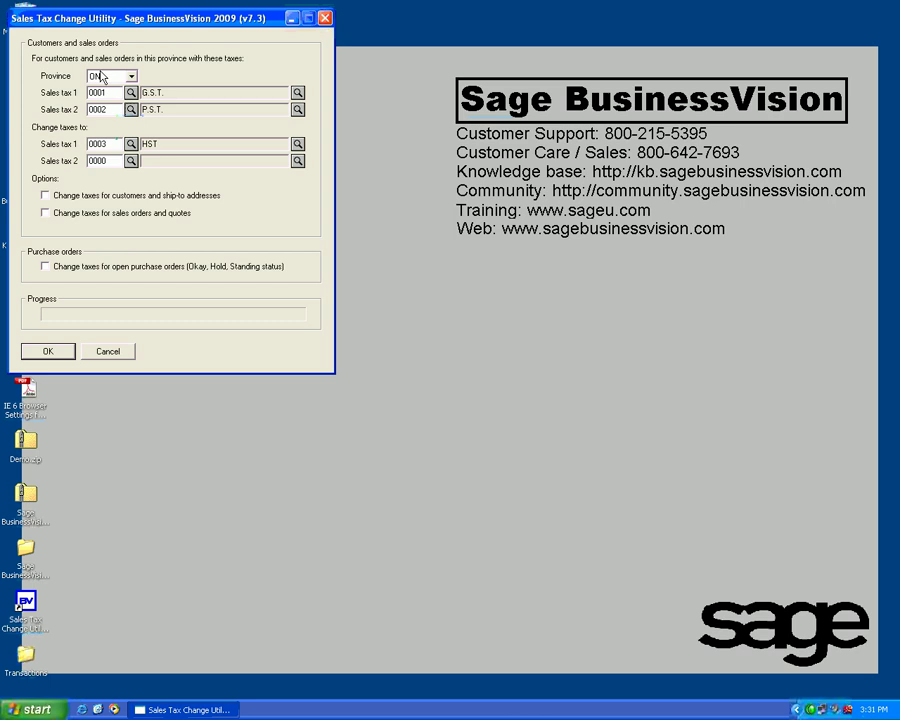
double_click(110, 144)
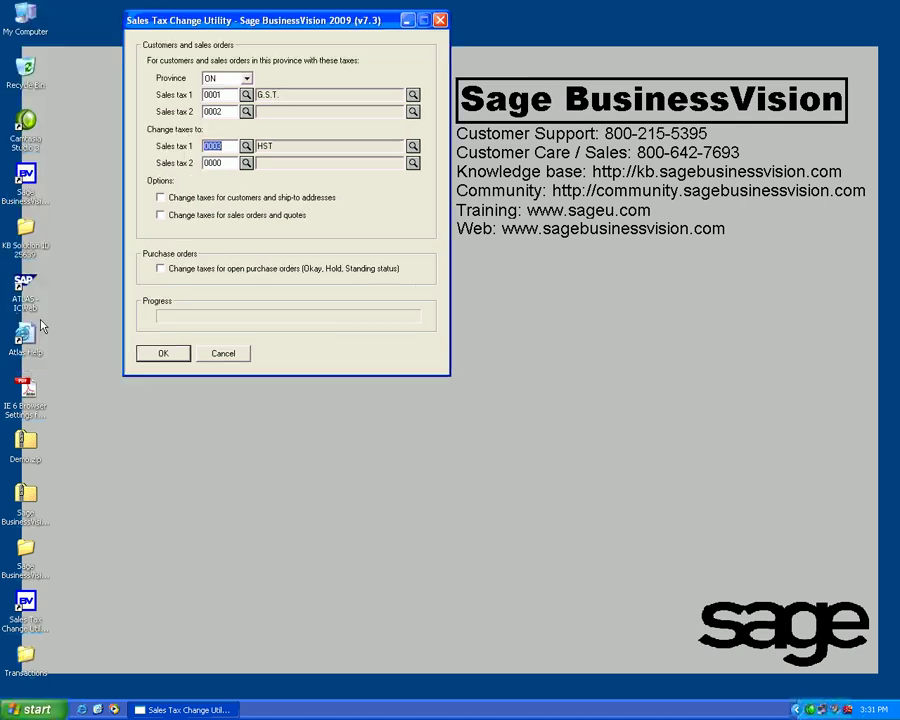
Launch Sage BusinessVision and log on with the user ID and password.
left_click(26, 188)
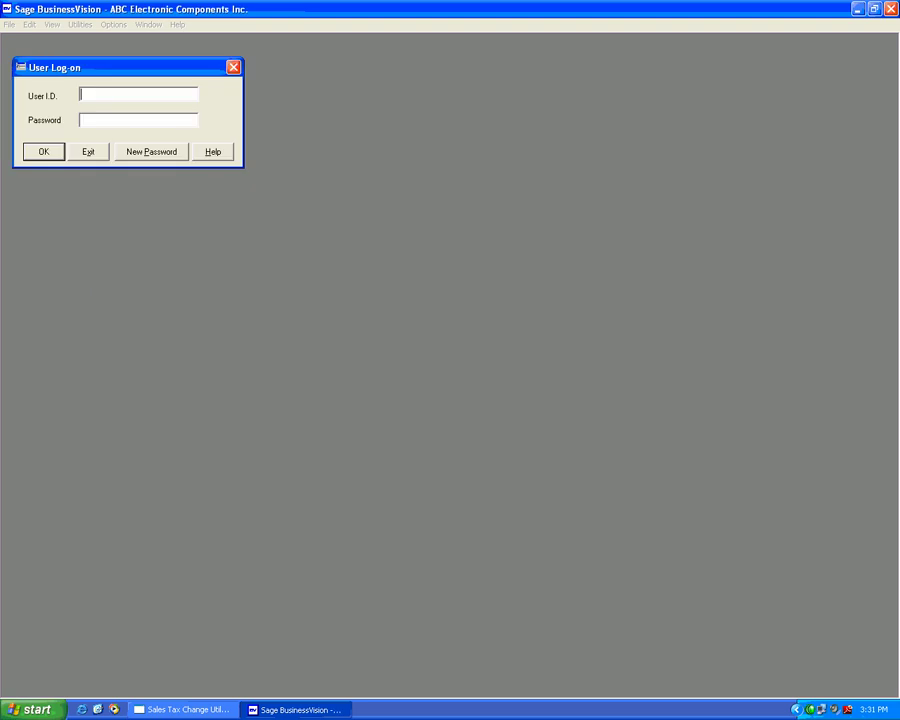
type("BUSINES")
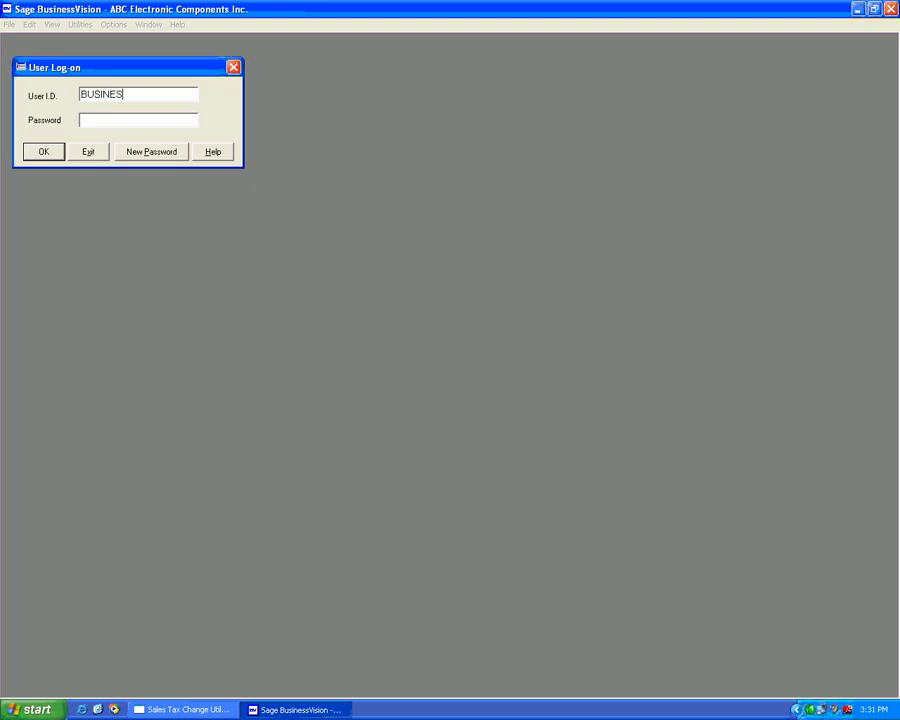
type("S")
key("Tab")
type("*")
key("Return")
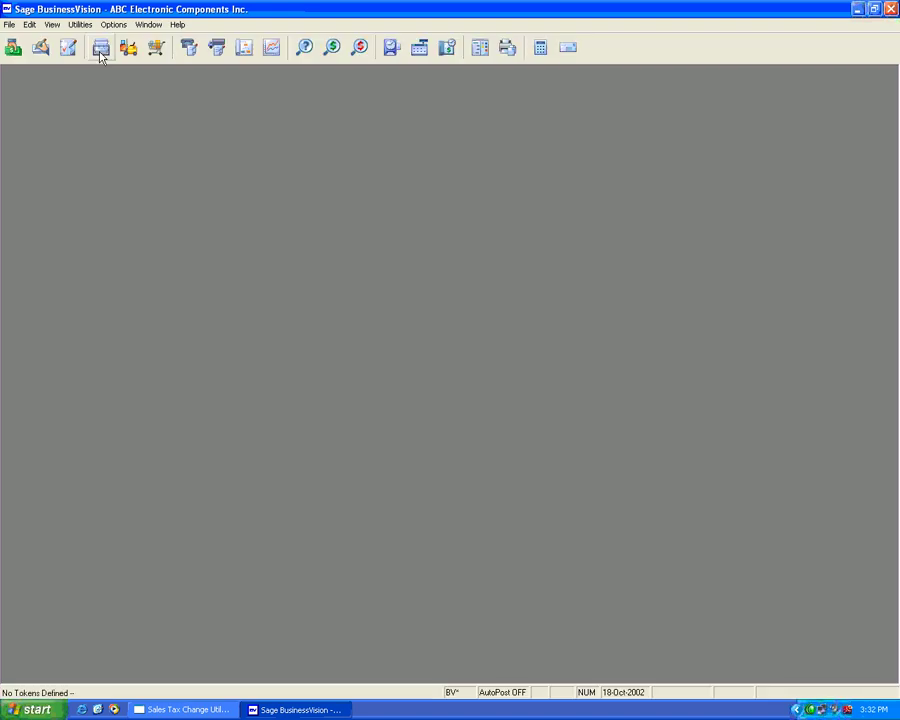
Open customer ACE's details and view SHIP 1 ADDRESS's taxes.
left_click(100, 48)
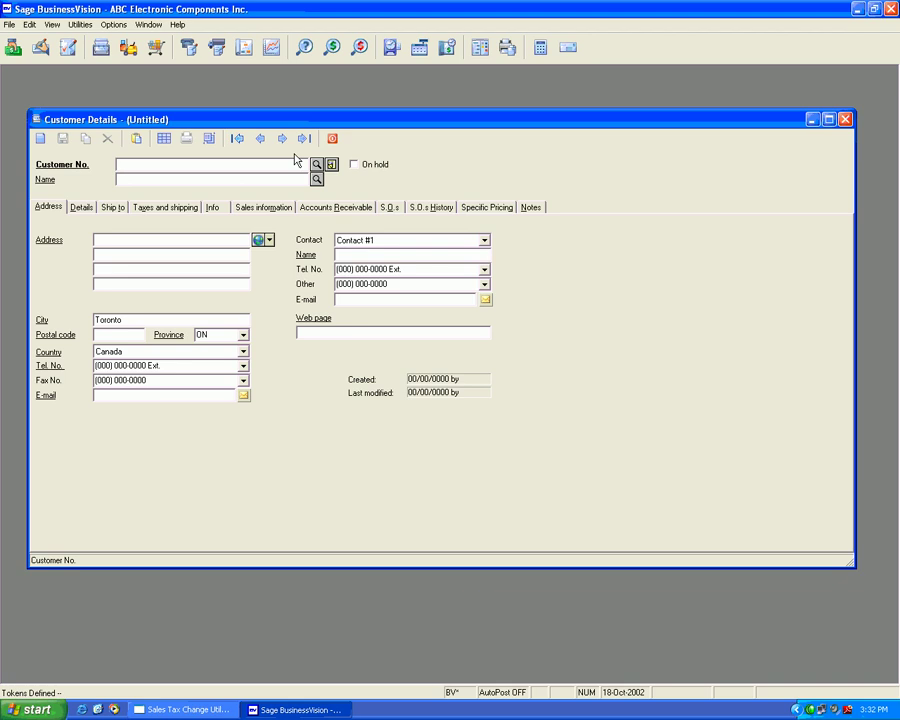
left_click(282, 139)
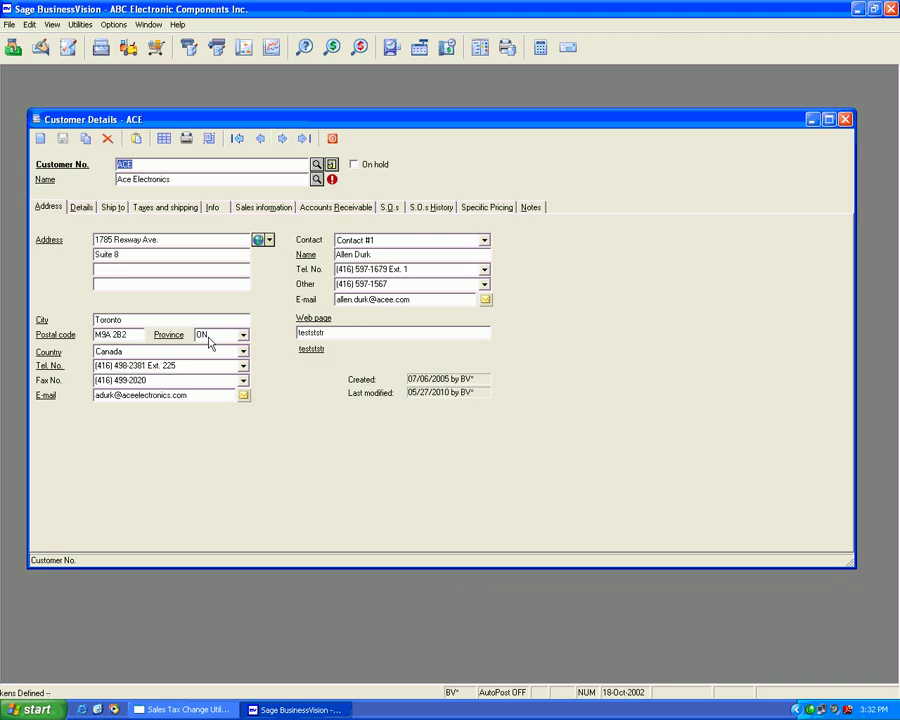
left_click(110, 207)
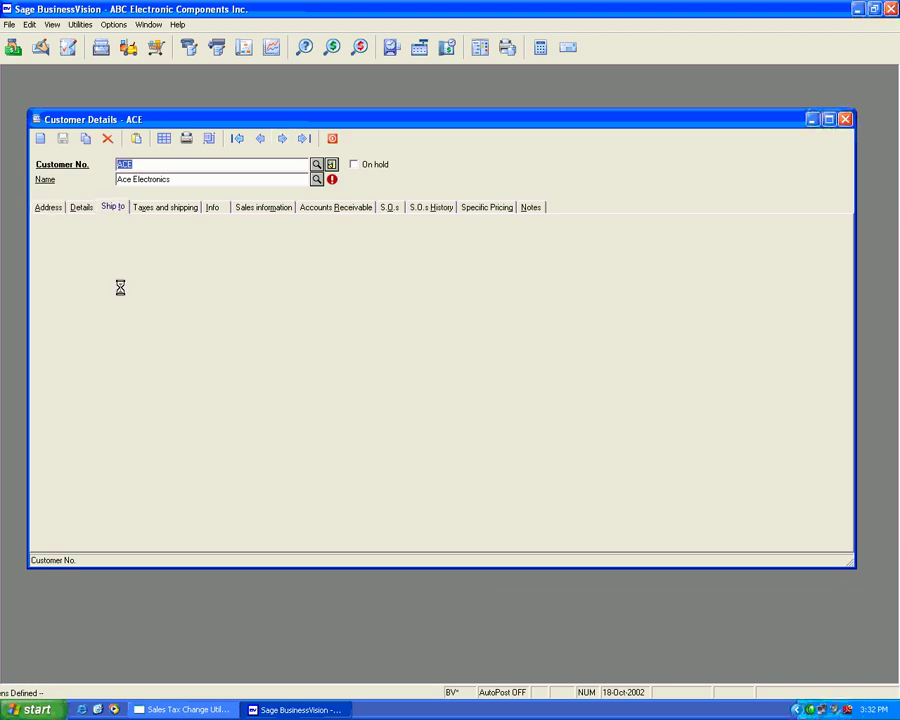
left_click(105, 270)
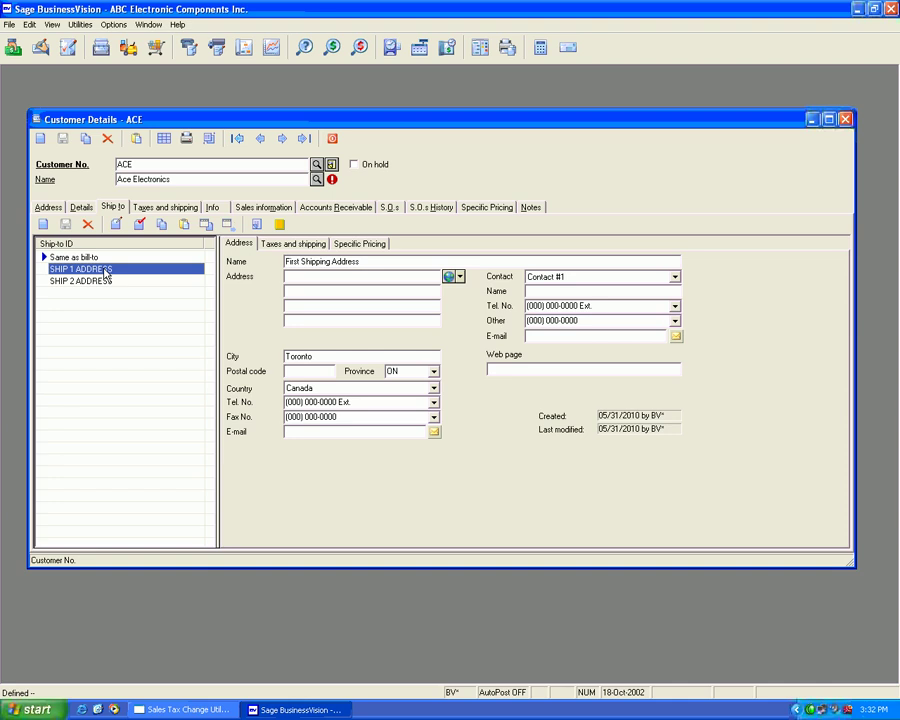
left_click(296, 244)
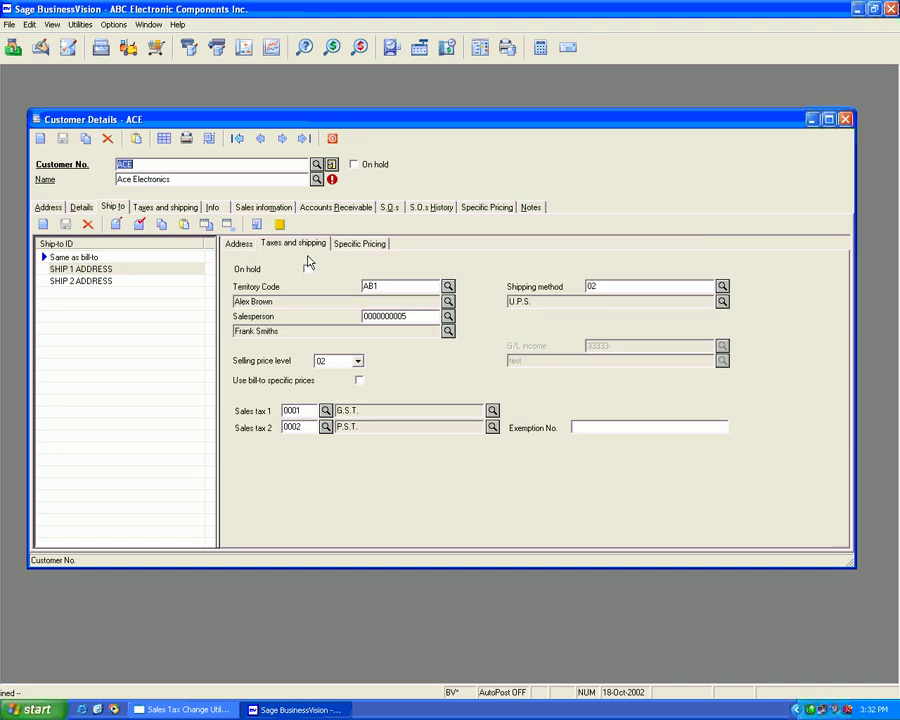
Check SHIP 2 ADDRESS taxes, review each ship-to entry, then return to Address.
left_click(156, 282)
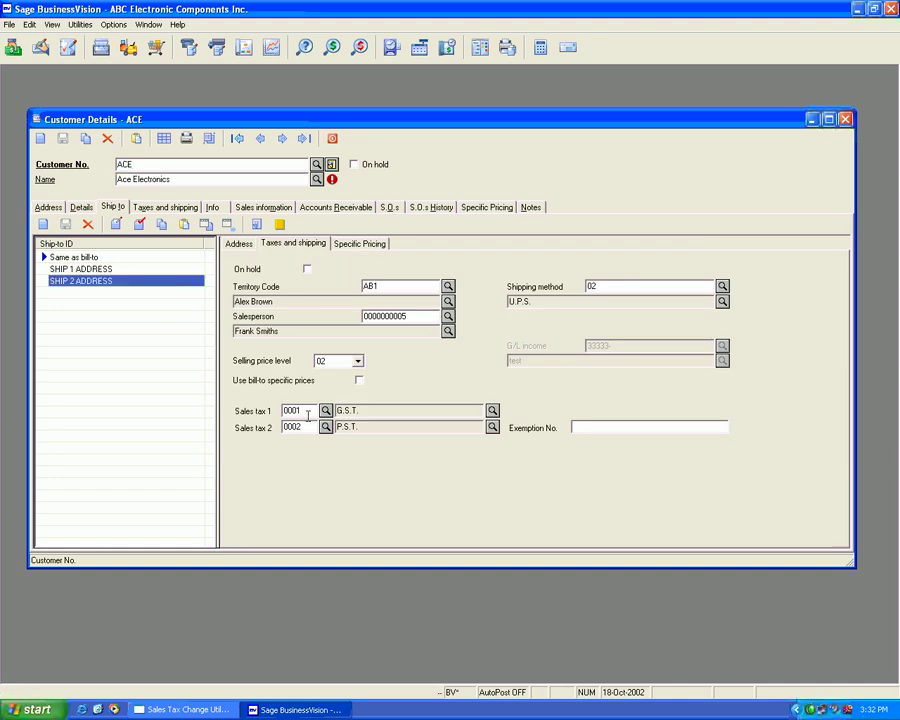
left_click(239, 245)
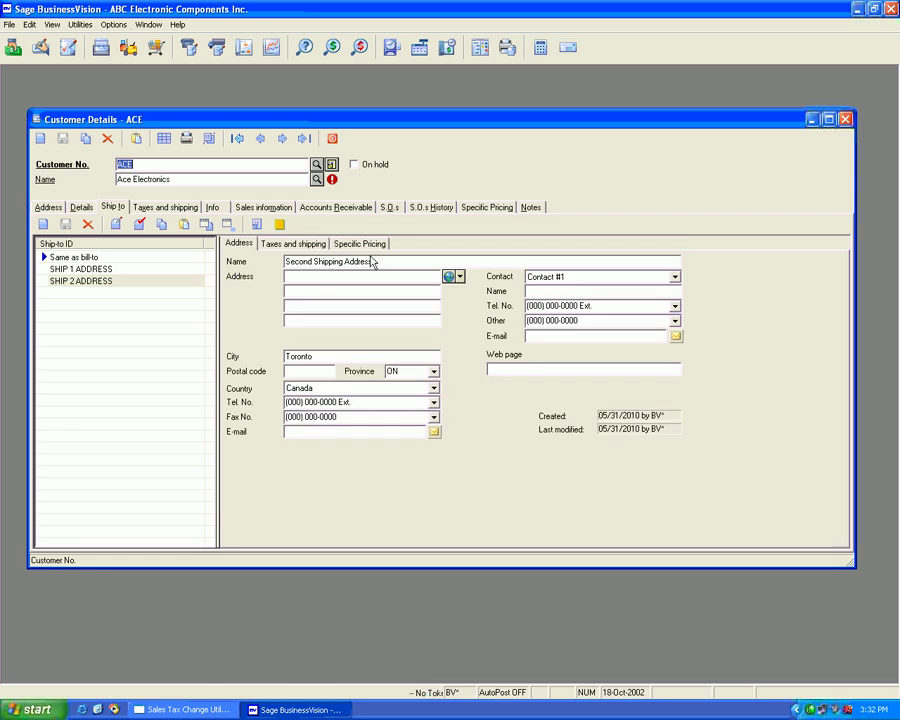
left_click(141, 272)
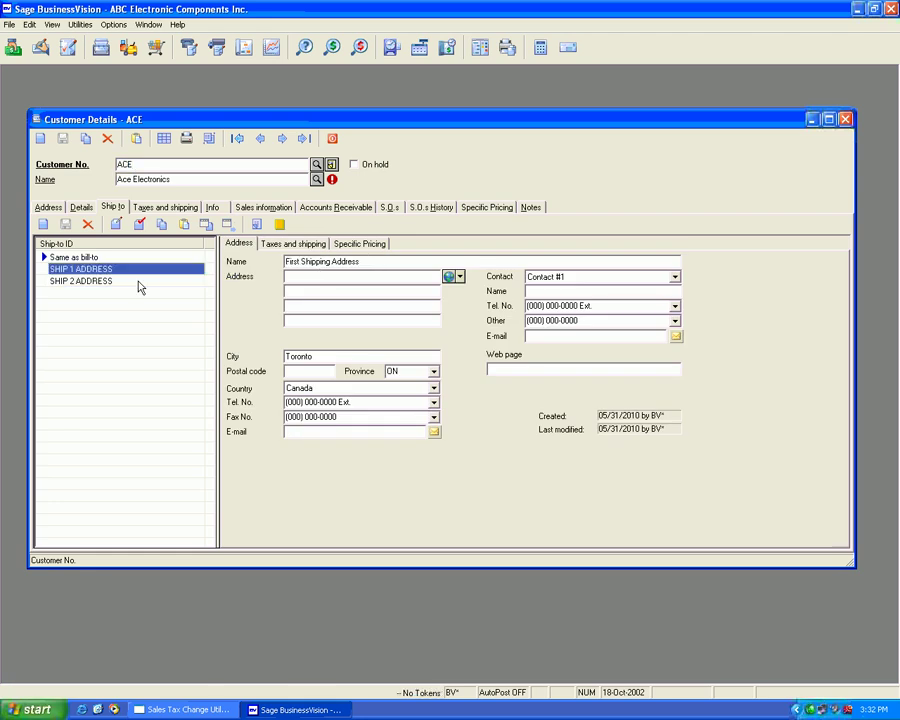
left_click(137, 281)
left_click(124, 259)
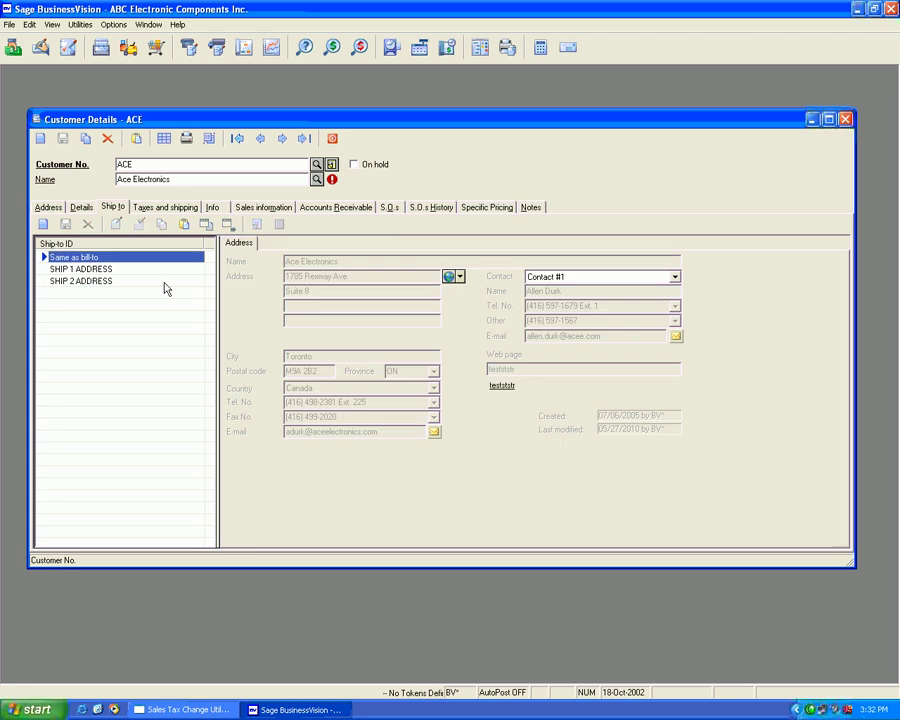
left_click(62, 208)
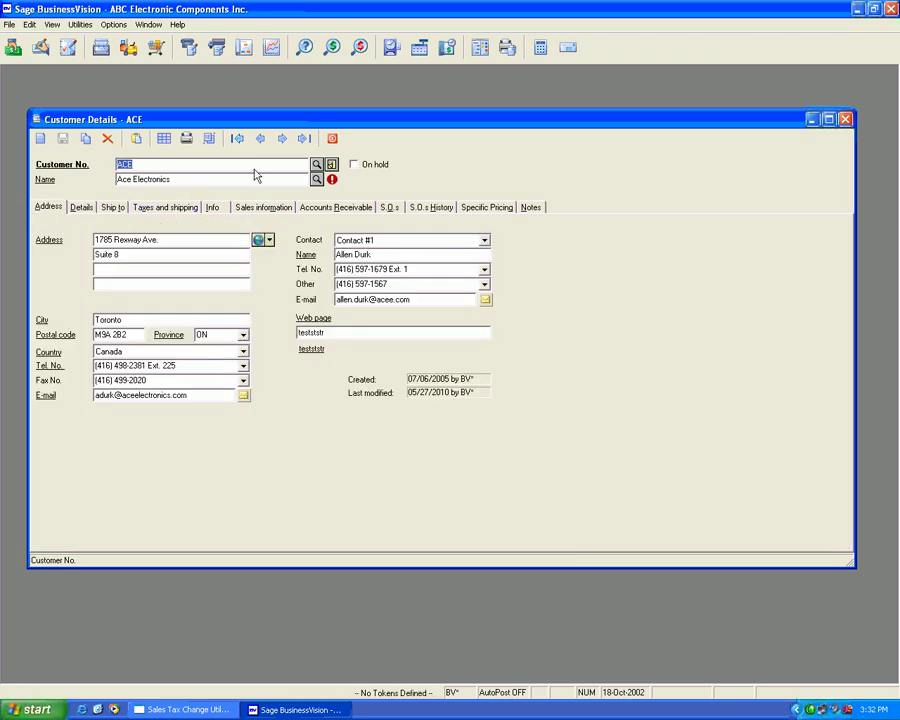
Step through customers ACME, ACTECH and BCAUDI, then bring back the Sales Tax Change Utility.
left_click(283, 139)
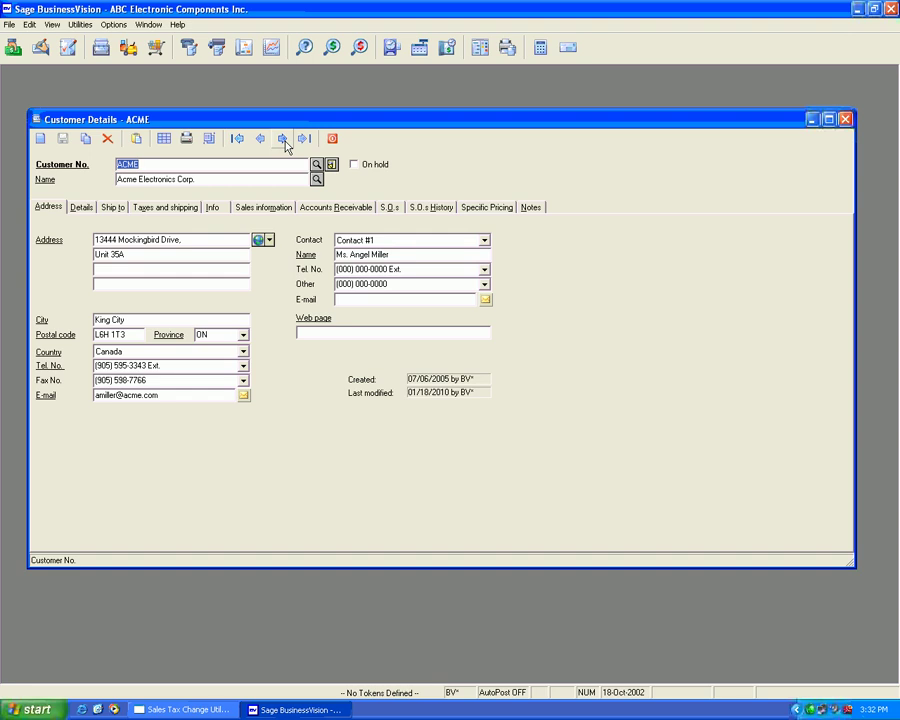
left_click(285, 140)
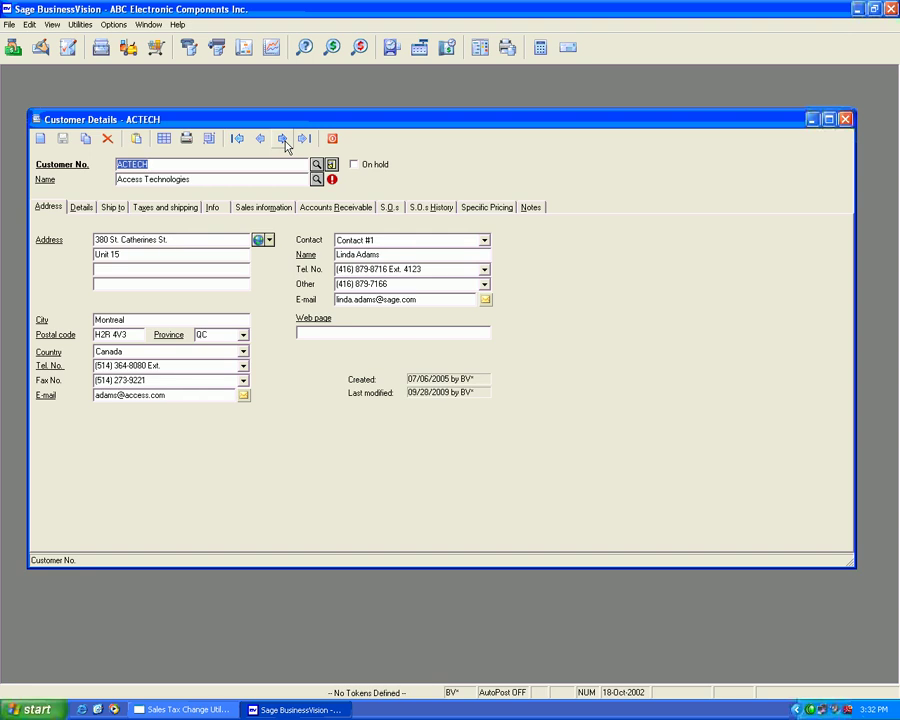
left_click(284, 140)
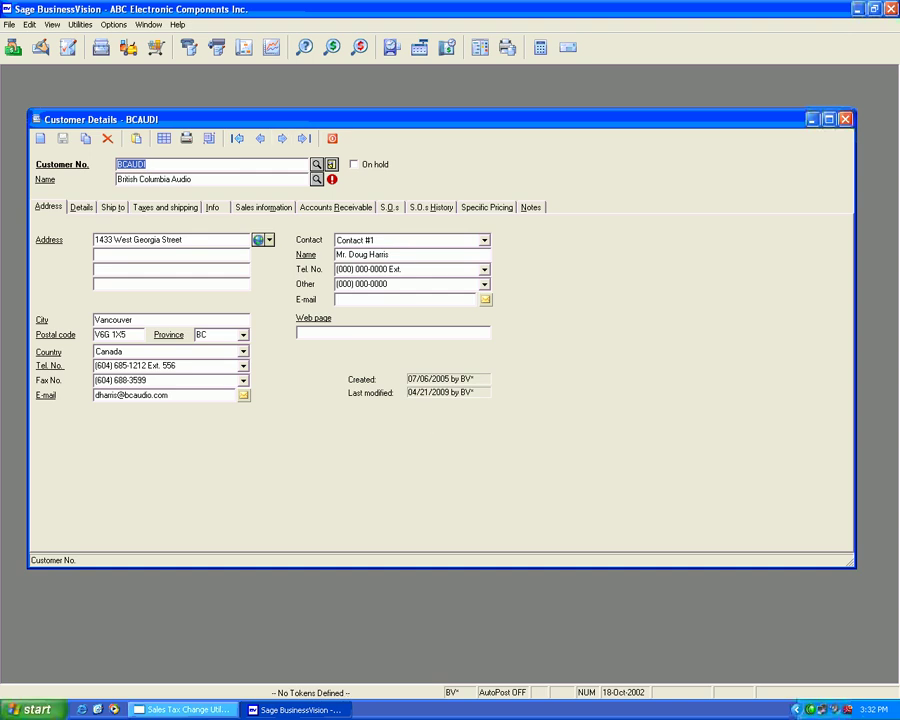
left_click(183, 709)
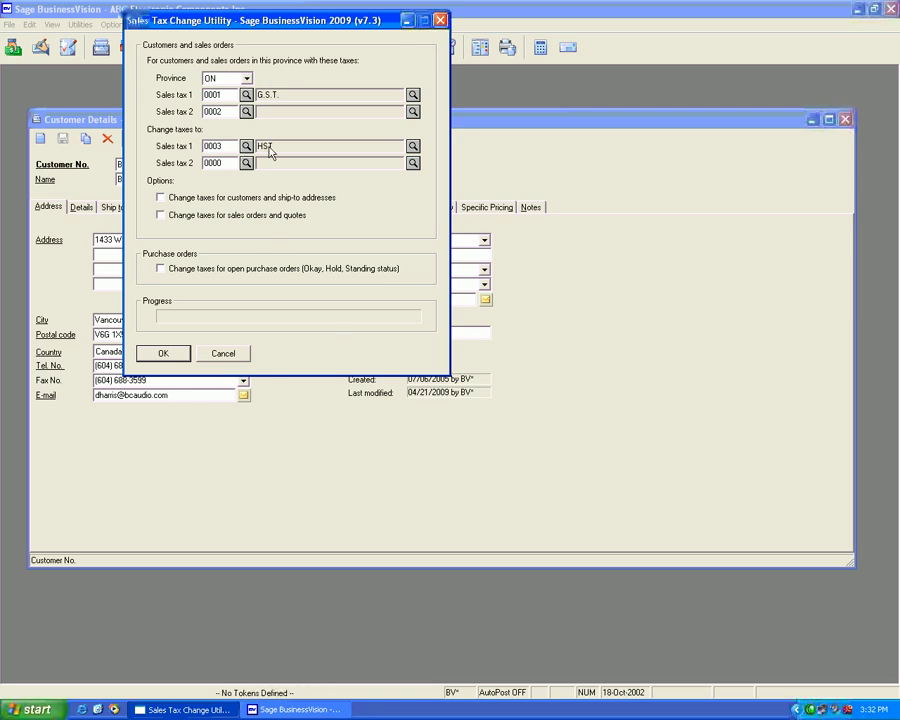
Confirm 0002 P.S.T. as Sales tax 2 and apply the change to customers and ship-to addresses.
left_click(246, 112)
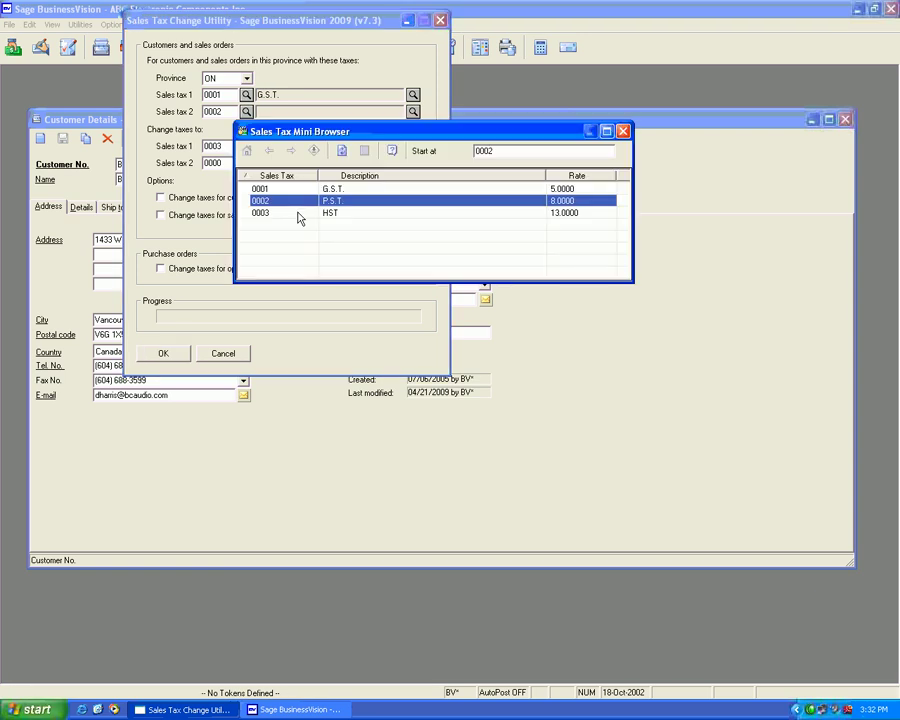
key("Return")
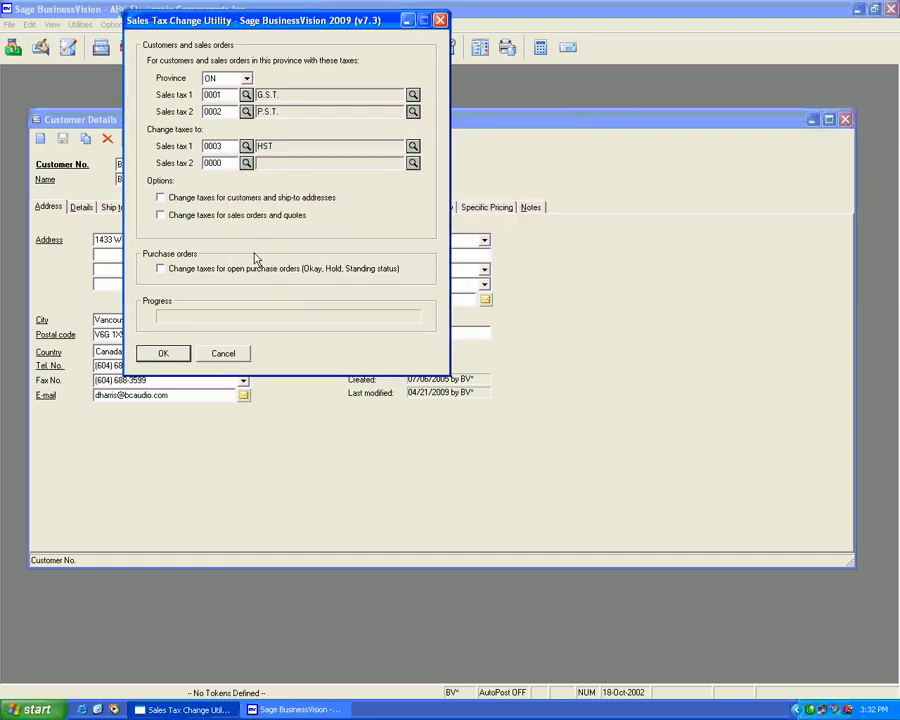
left_click(208, 201)
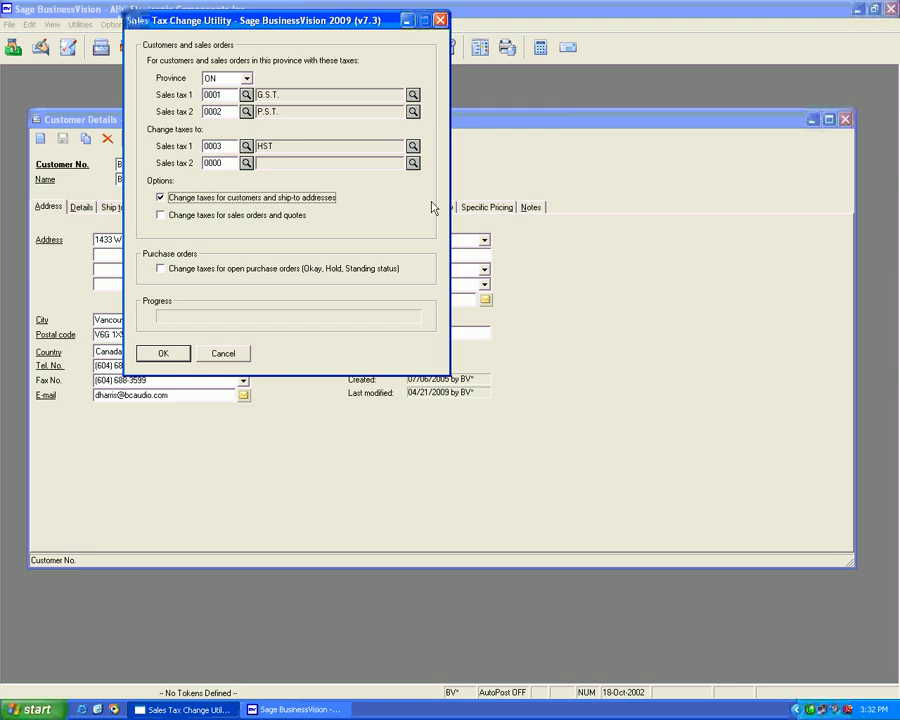
left_click(470, 163)
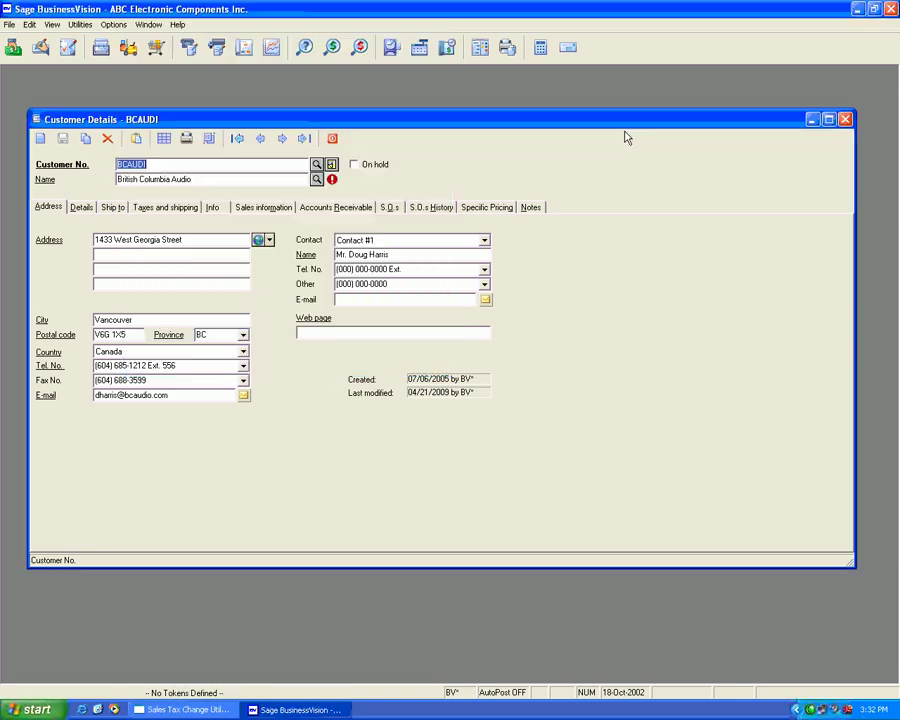
Close Customer Details and exit the BusinessVision session, confirming with OK.
left_click(845, 119)
key("alt+F4")
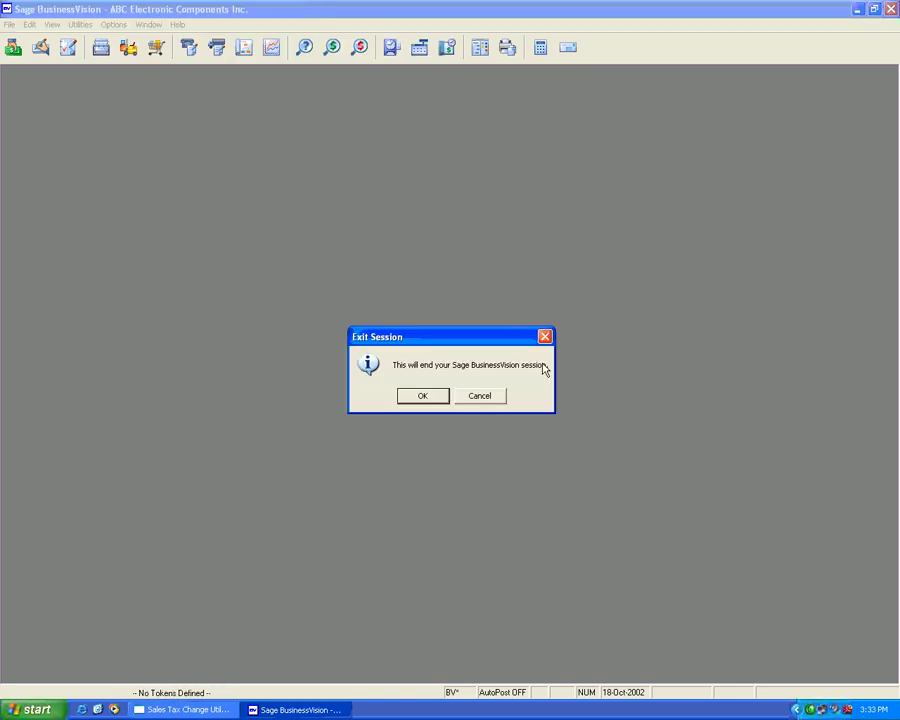
left_click(443, 399)
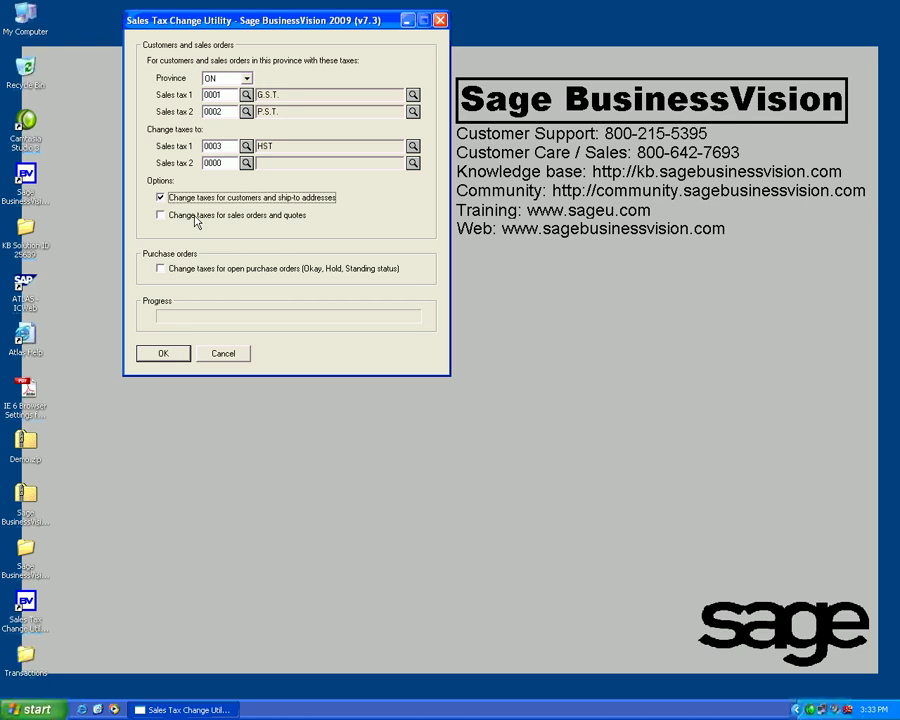
Run the Ontario switch to 0003 HST, confirm it, and acknowledge Tax Changes Complete.
left_click(164, 354)
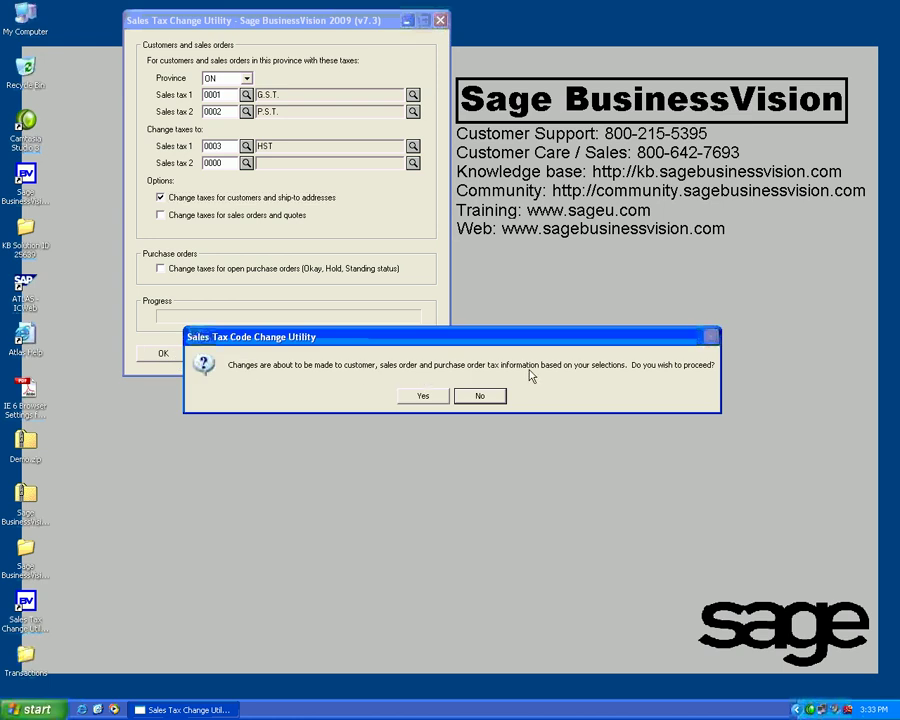
left_click(423, 396)
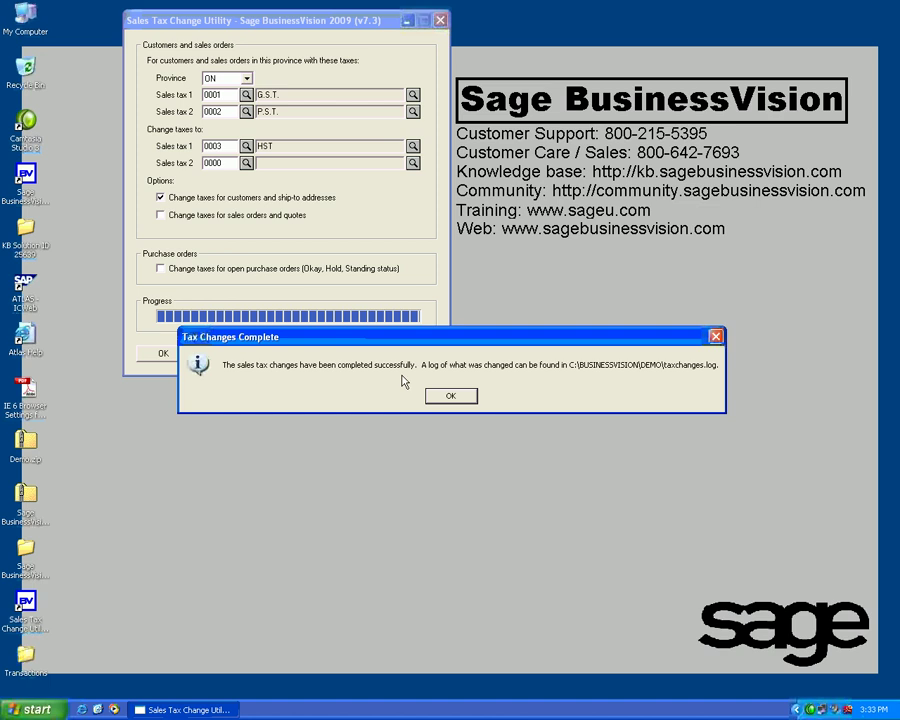
left_click(450, 396)
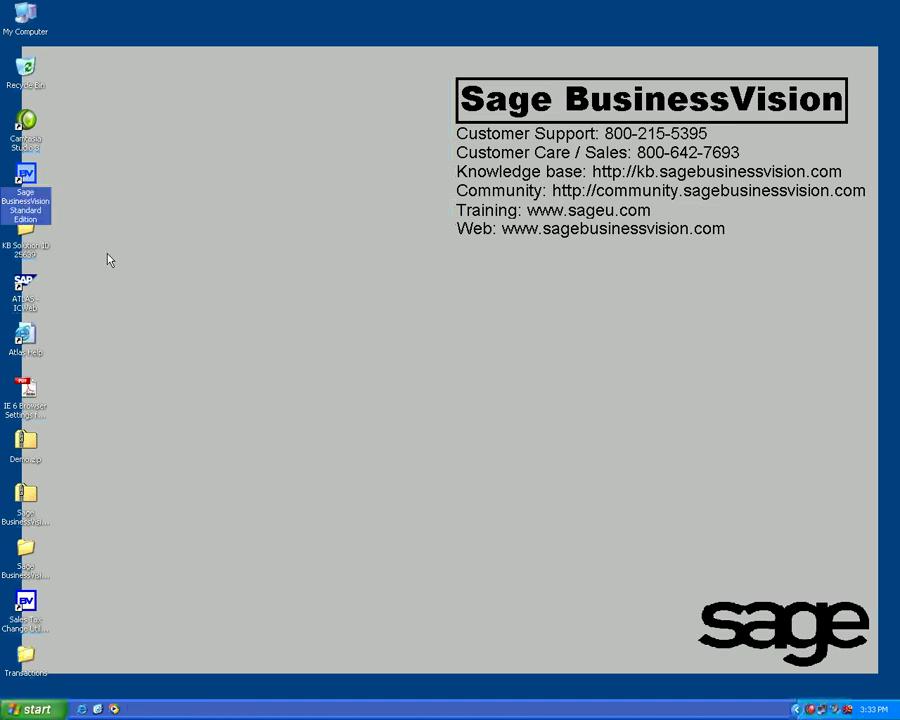
Relaunch Sage BusinessVision, log on to ABC Electronic Components Inc., and open Customers.
double_click(35, 204)
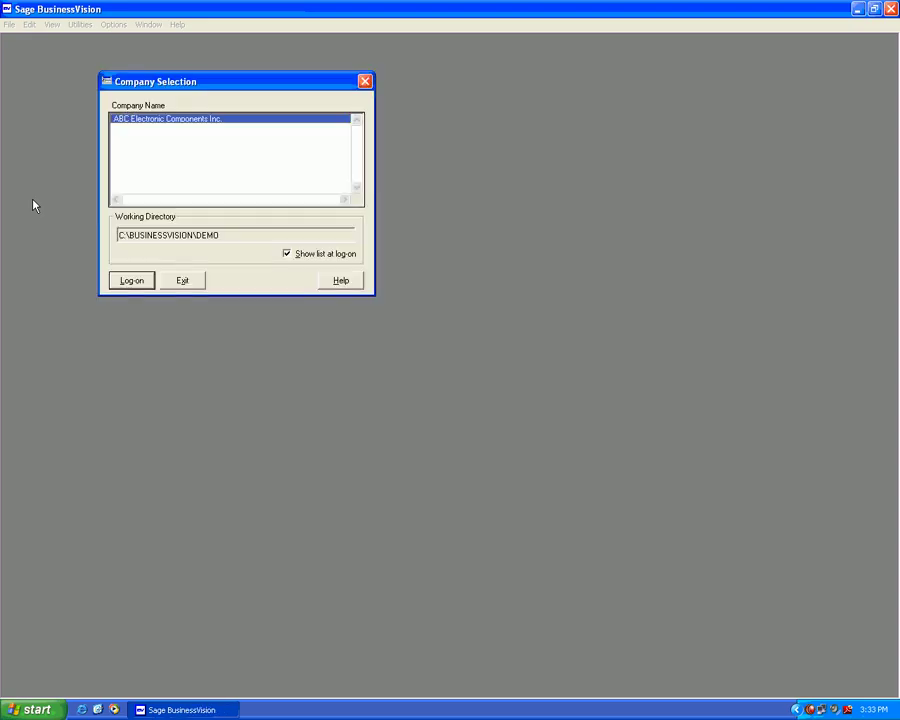
key("Return")
type("BUSINE")
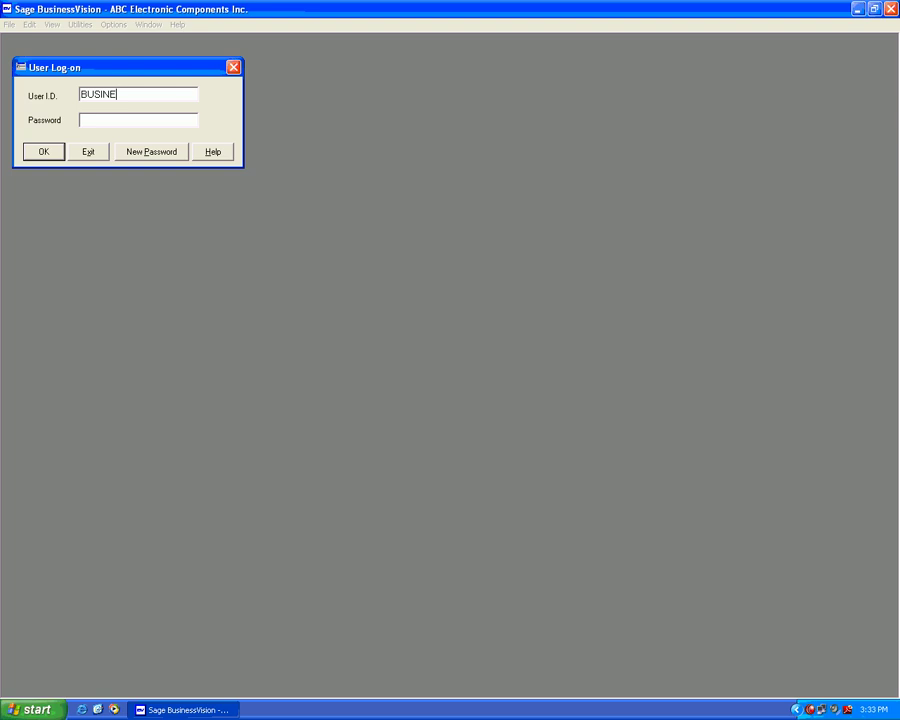
type("SS")
key("Tab")
type("****")
key("Return")
key("Return")
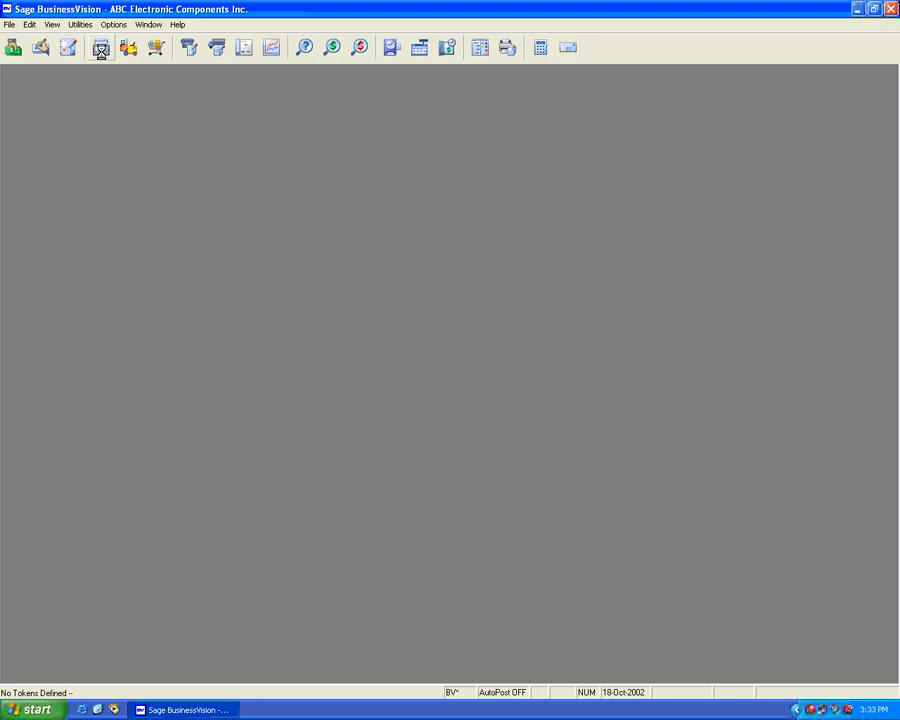
left_click(100, 48)
Verify Ace Electronics and both ship-to addresses now use 0003 HST and 0000.
left_click(281, 139)
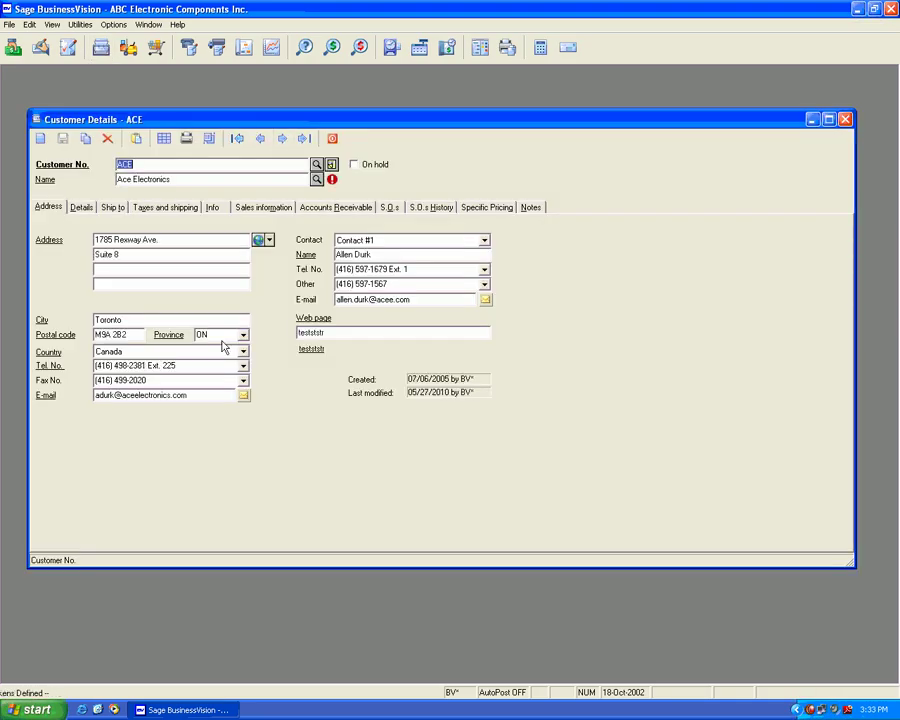
left_click(168, 208)
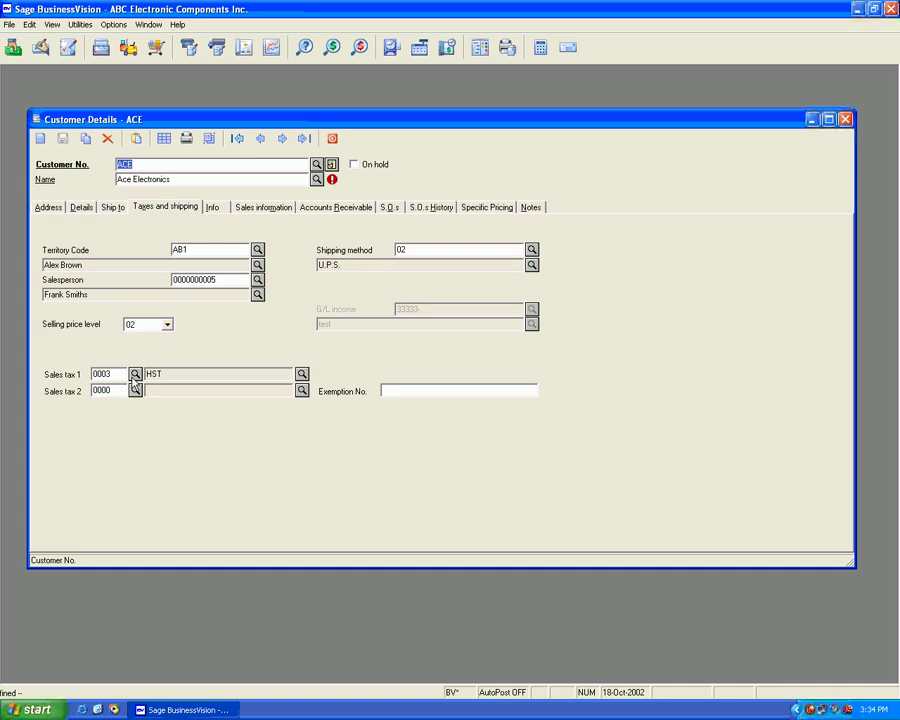
left_click(108, 208)
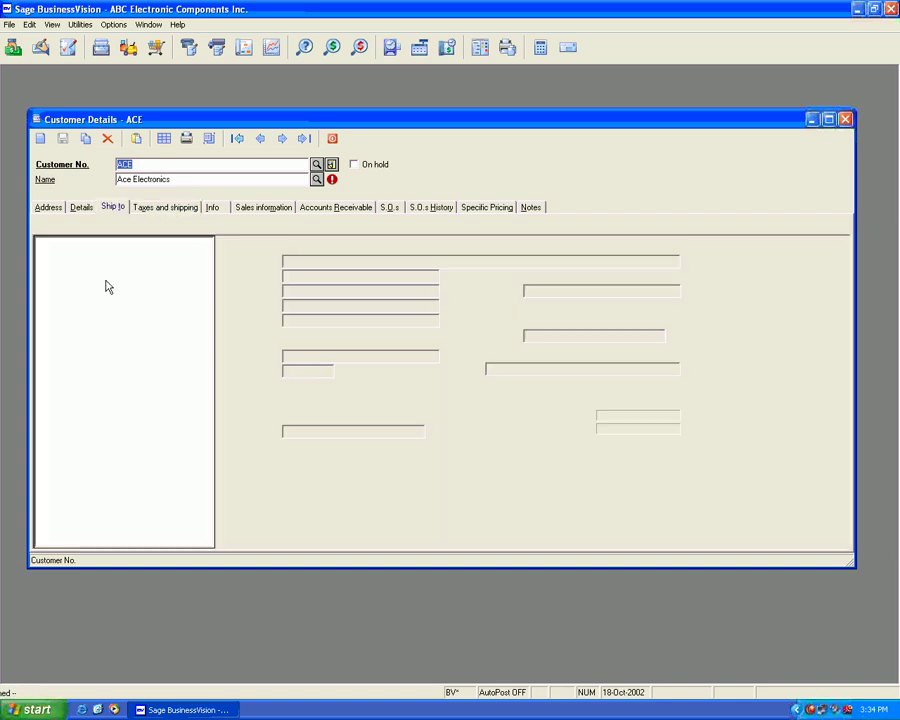
left_click(101, 270)
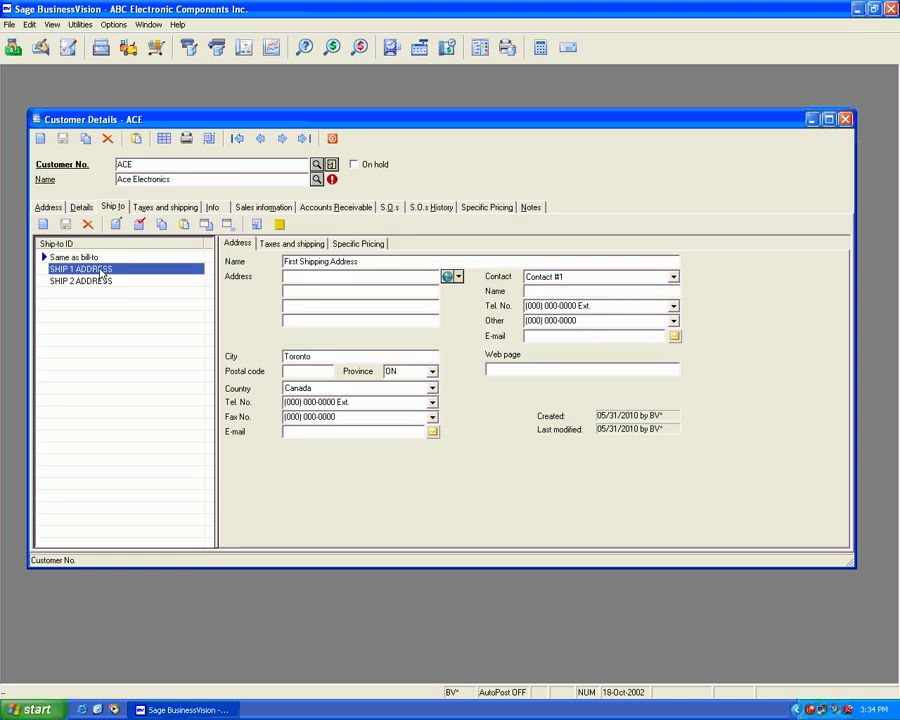
left_click(271, 246)
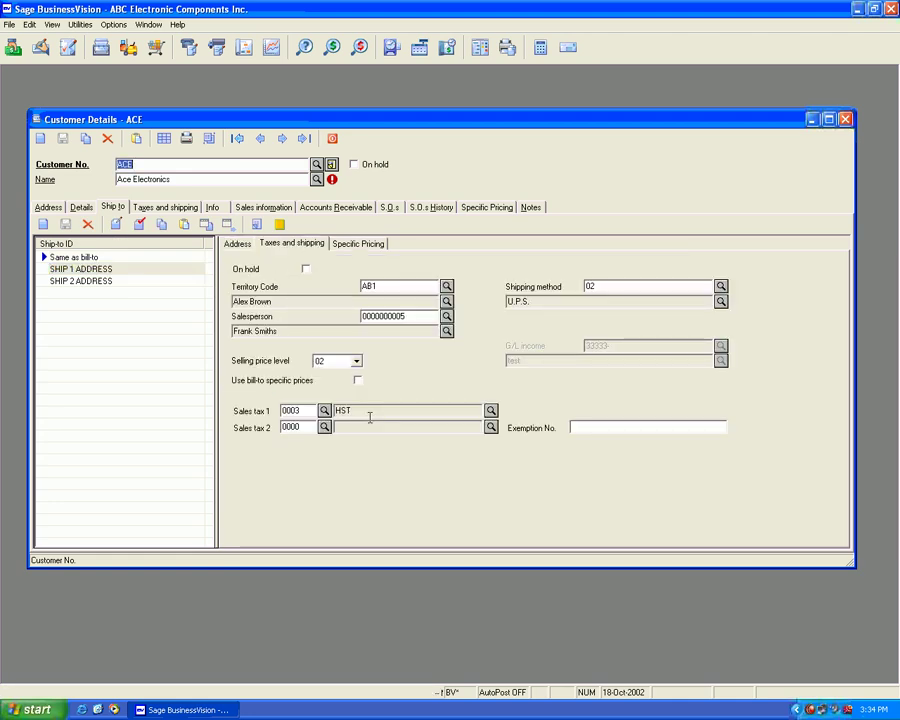
left_click(114, 283)
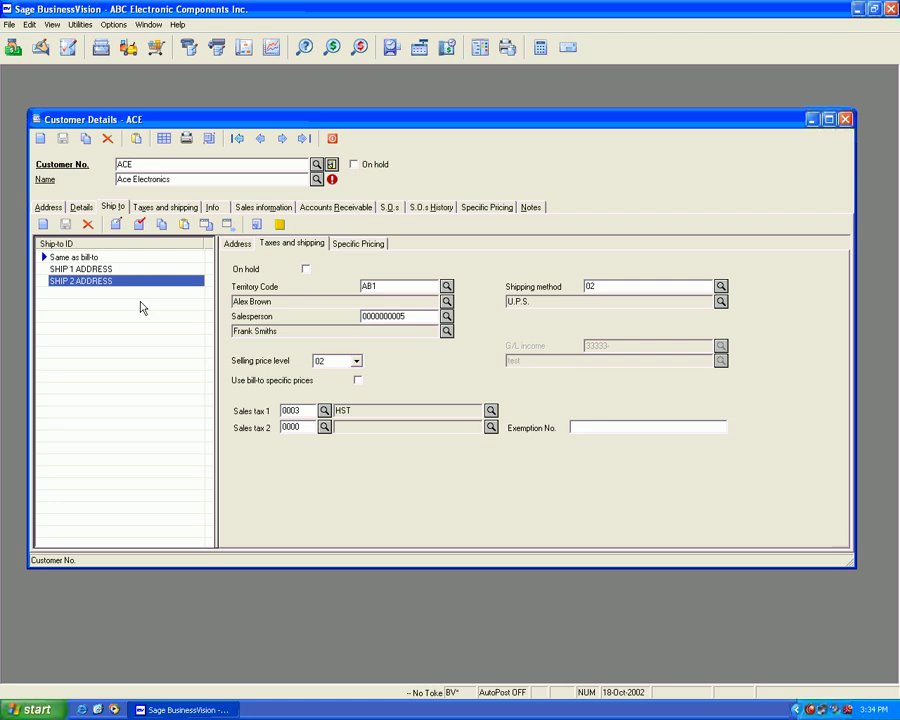
left_click(49, 208)
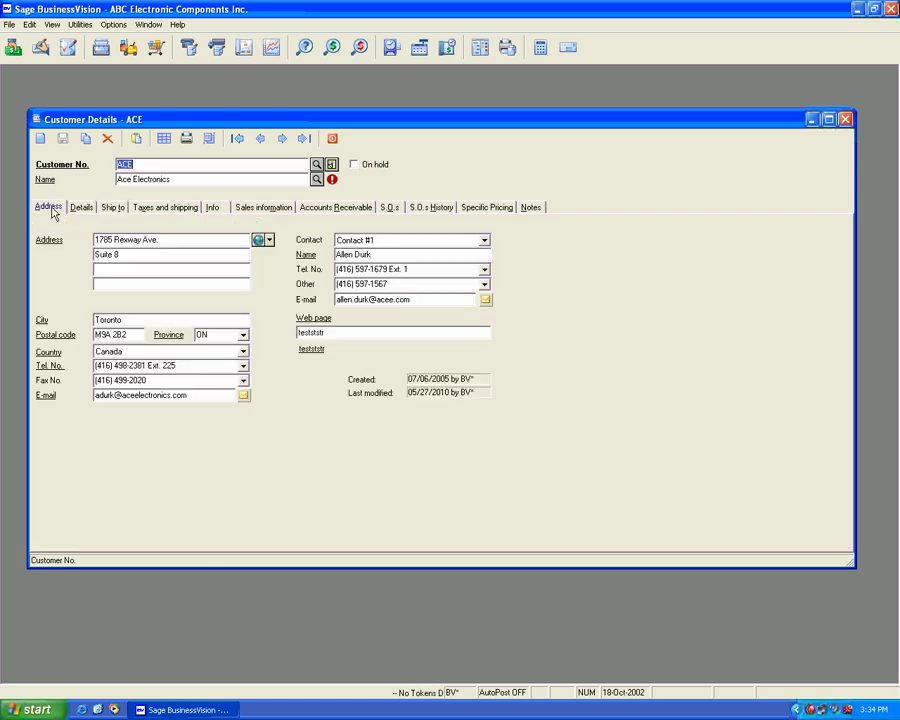
Compare tax codes: Acme shows HST 0003, Quebec's Access Technologies still shows G.S.T. and P.S.T.
left_click(284, 140)
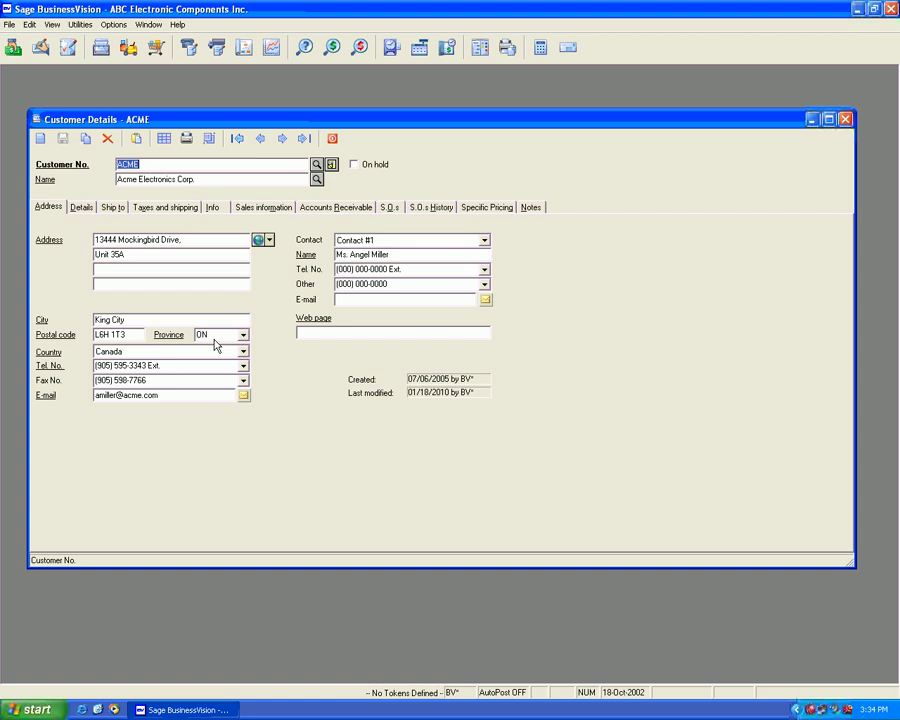
left_click(161, 208)
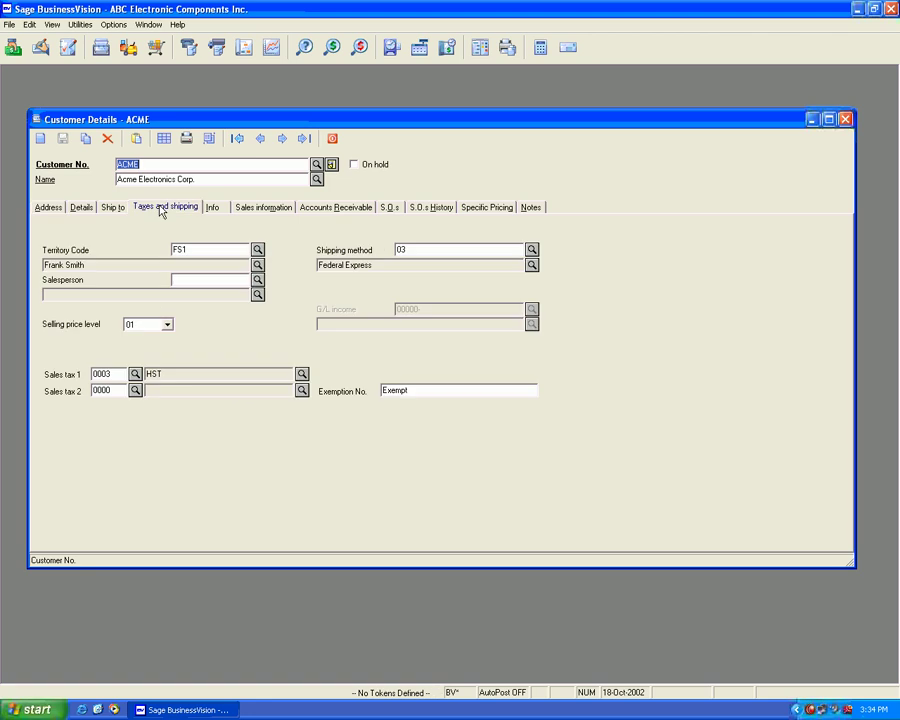
left_click(49, 208)
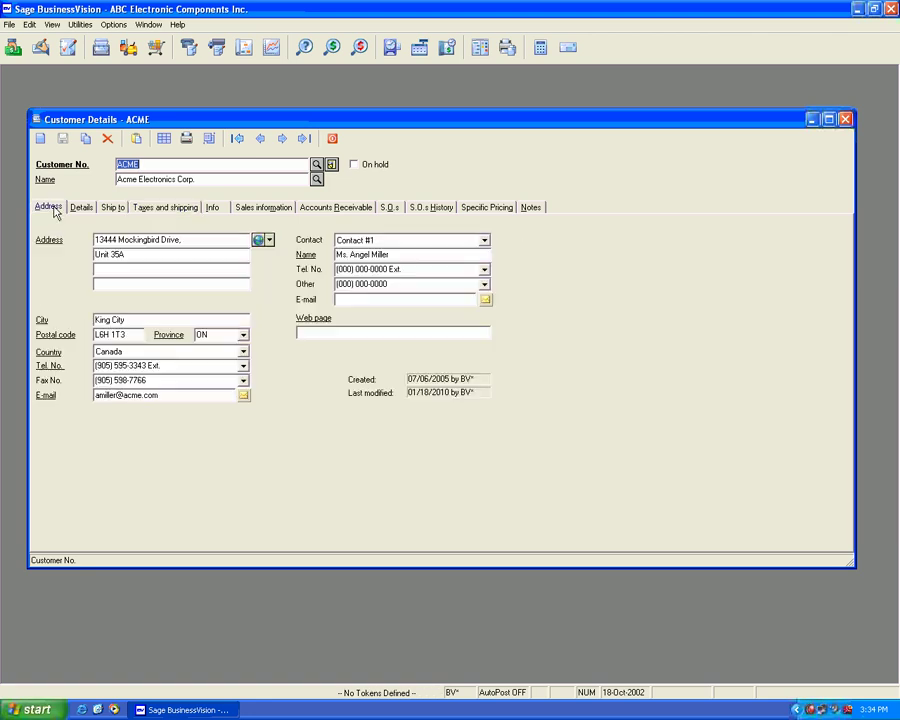
left_click(283, 140)
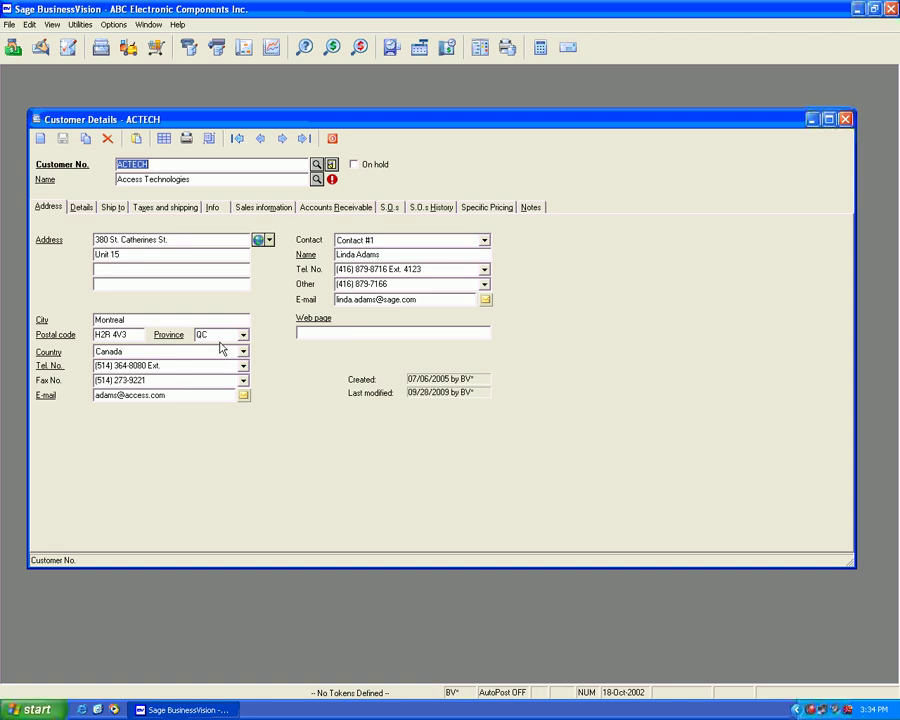
left_click(166, 207)
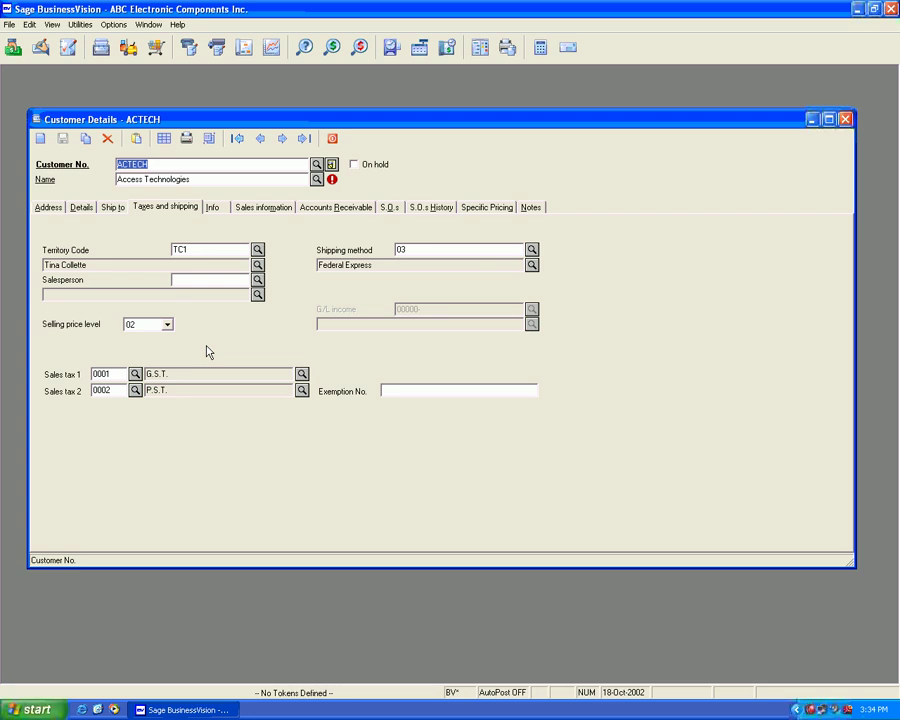
left_click(47, 207)
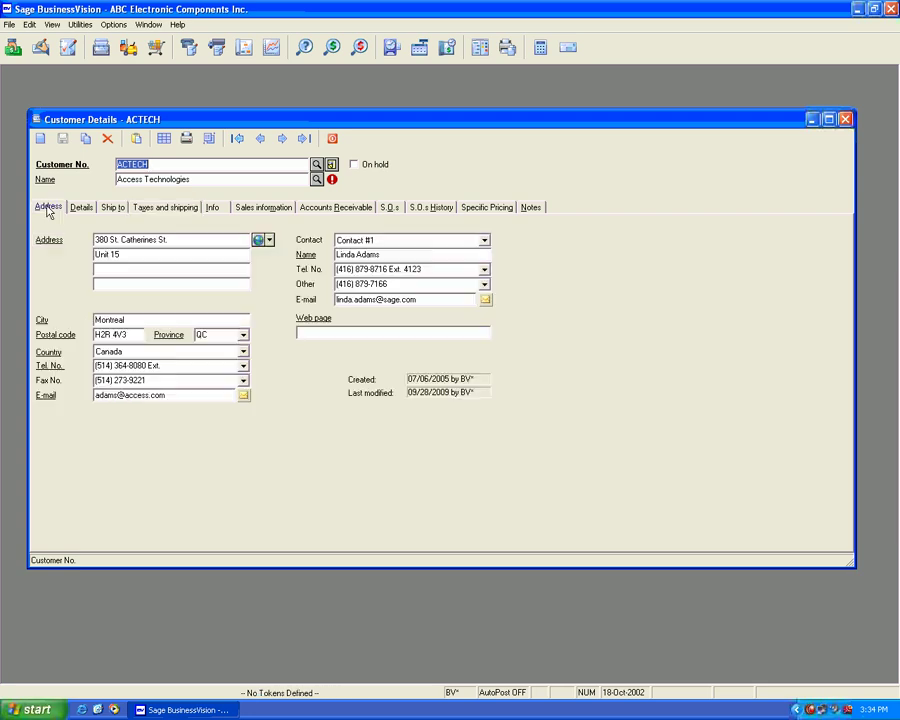
Confirm Manitoba's Creative Audio still has 0001 G.S.T. and 0002 P.S.T., marked Exempt.
left_click(284, 139)
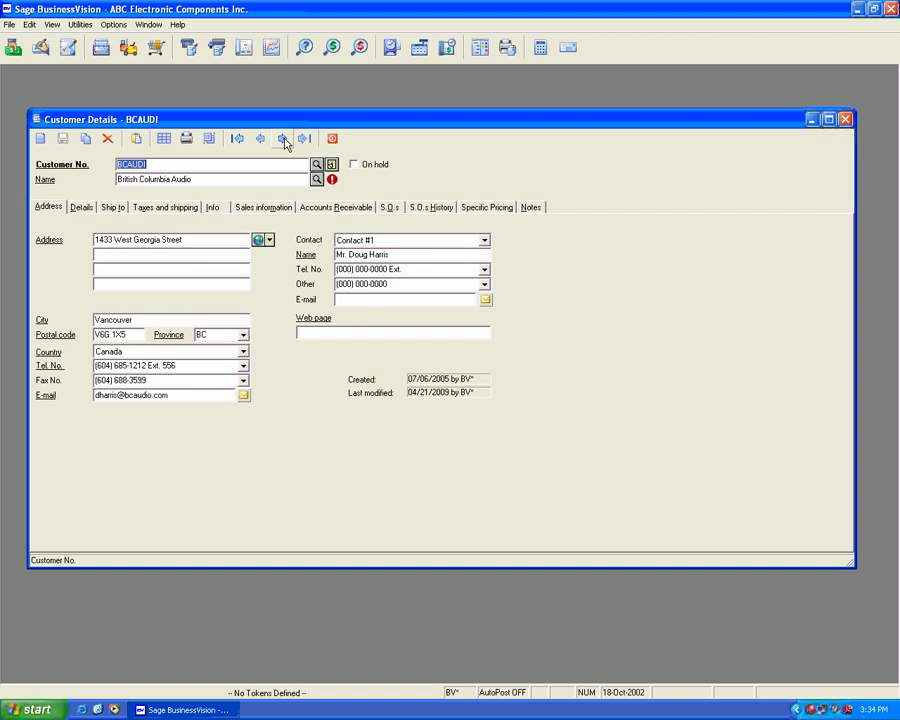
left_click(284, 139)
left_click(284, 139)
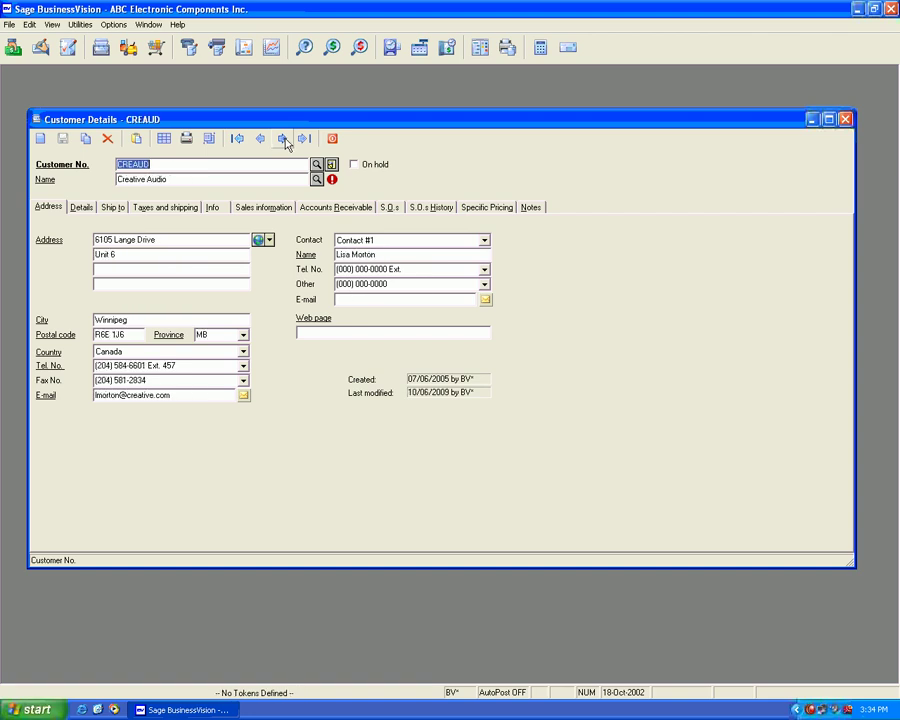
left_click(160, 207)
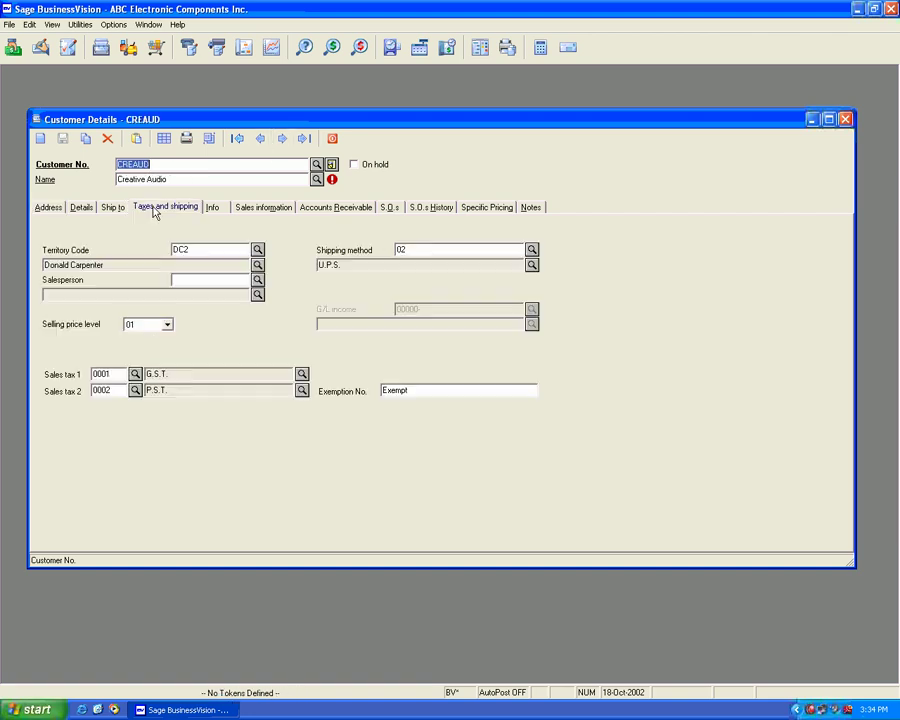